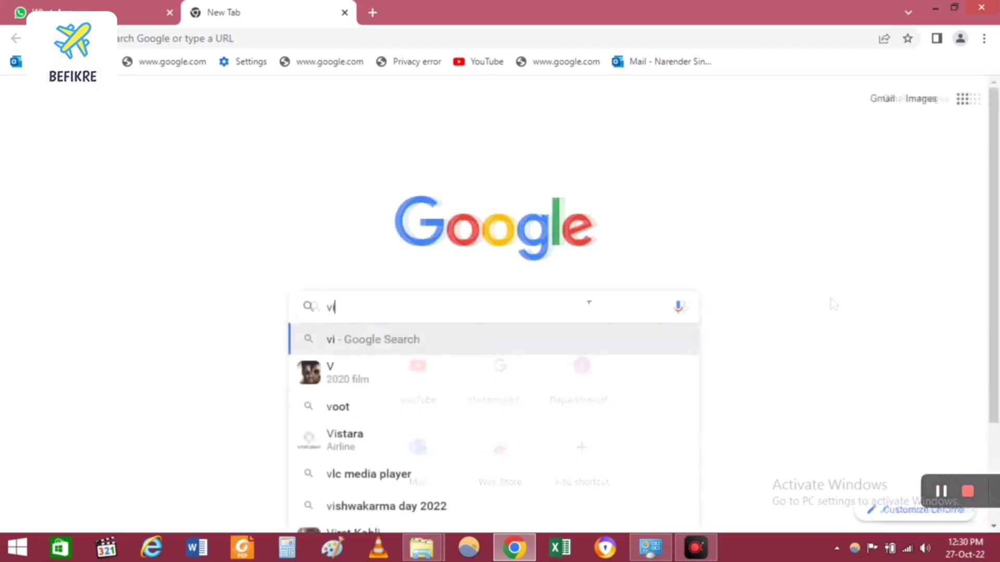
Step: Load visa.mofa.gov.sa in Chrome's address bar
text(.m)
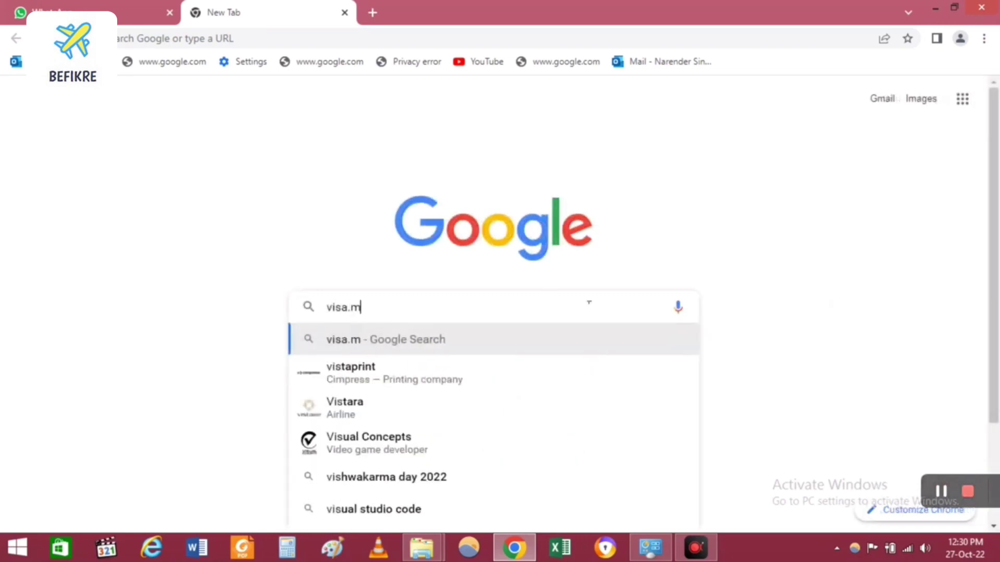
text(ofa)
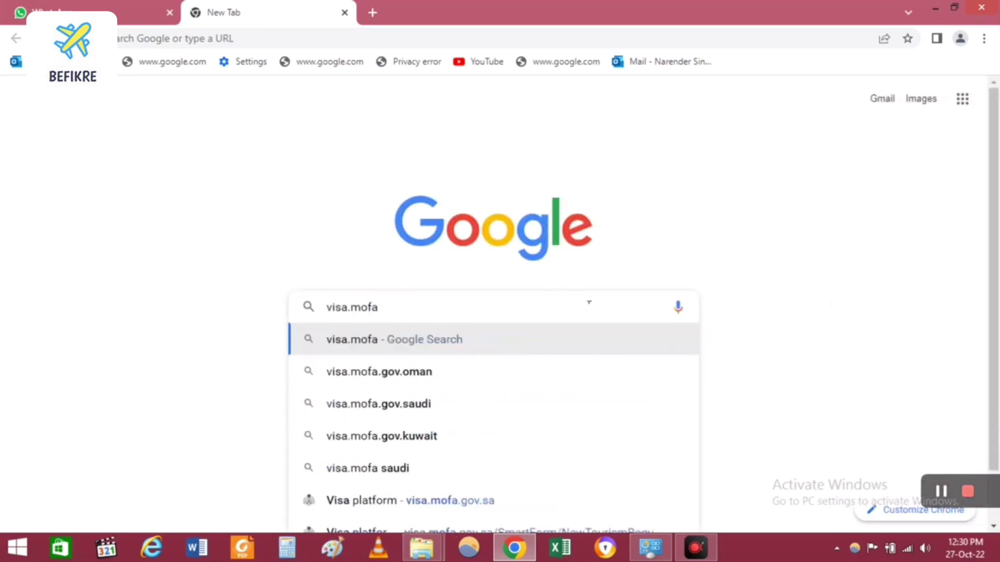
text(.)
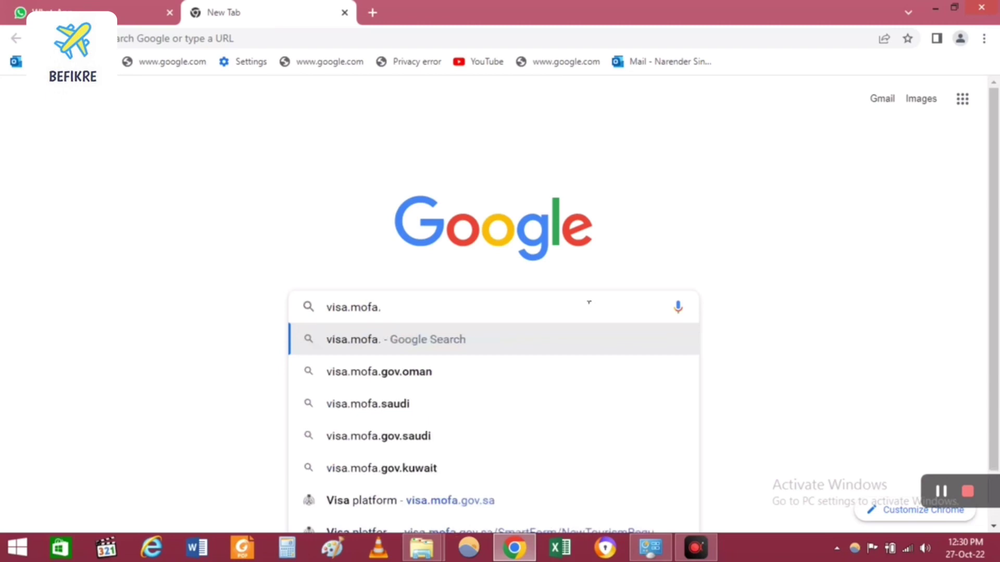
text(gov)
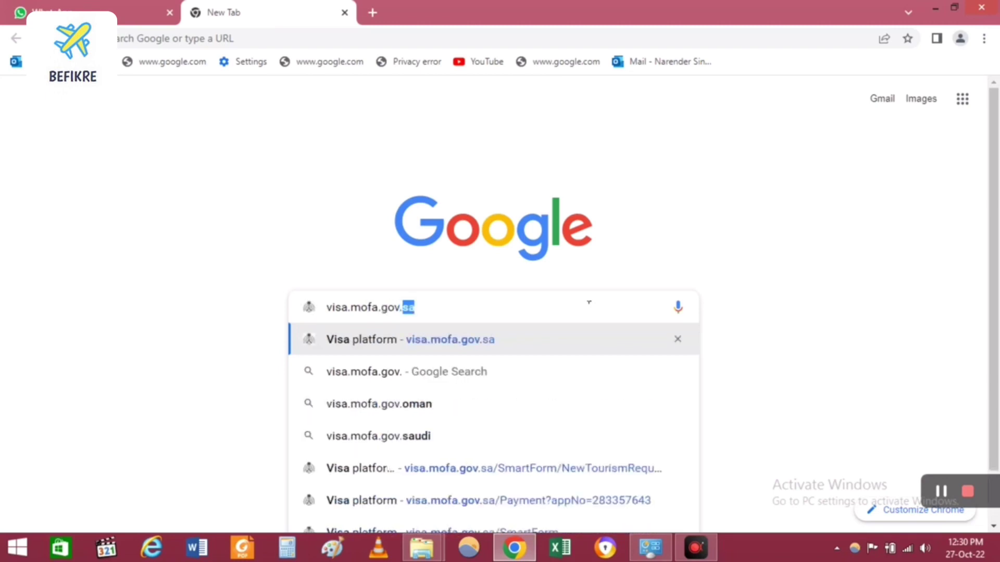
text(.sa)
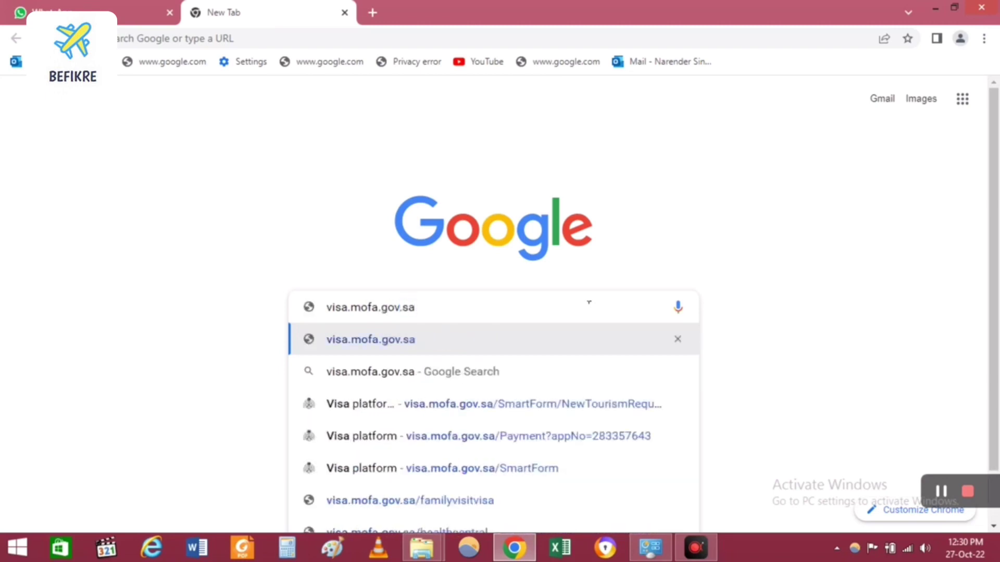
key(Return)
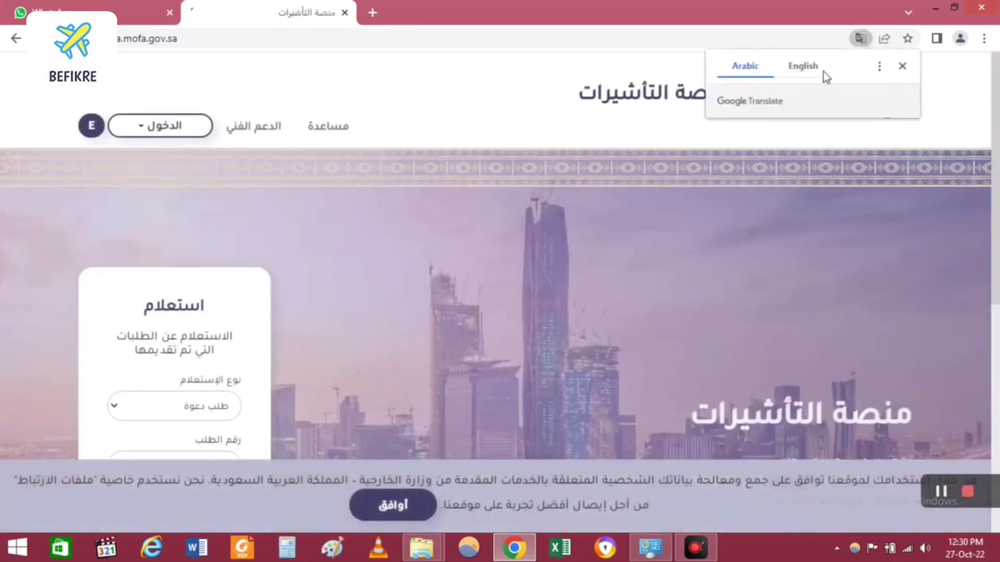
Step: Translate the site to English, accept the cookie notice, and open the HAYYA card holders service
click(800, 67)
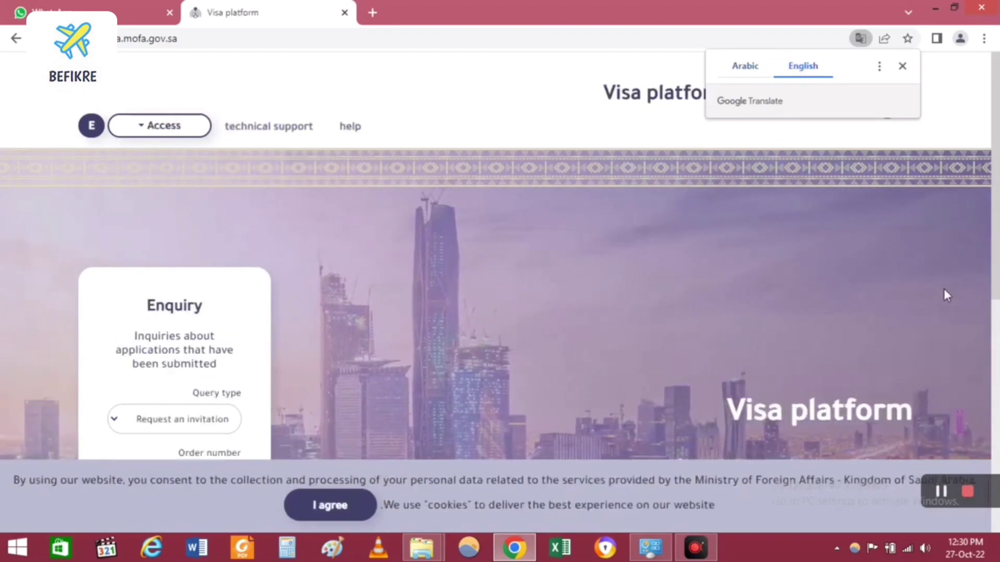
click(330, 505)
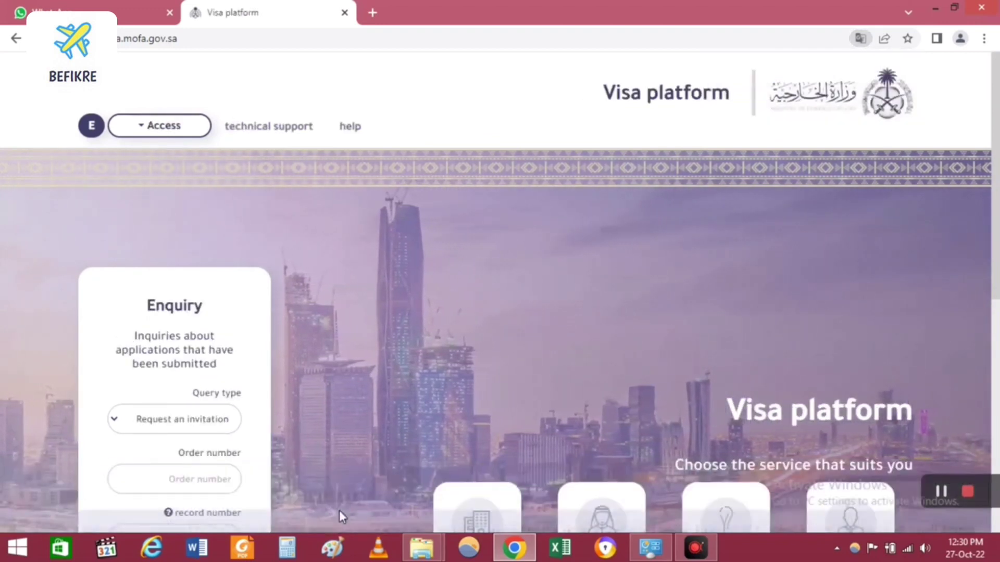
scroll(516, 330, down, 1)
scroll(514, 330, down, 4)
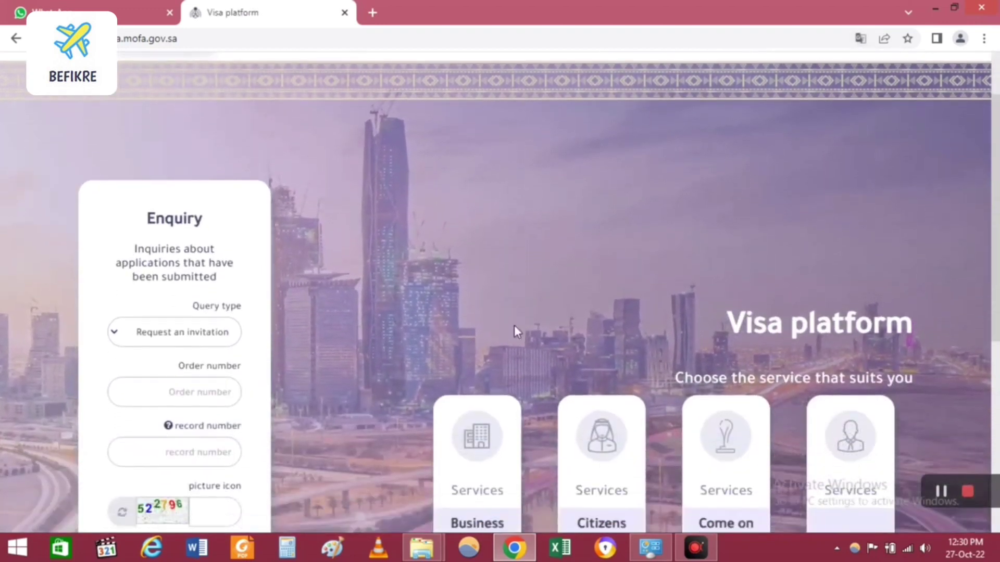
scroll(516, 332, down, 1)
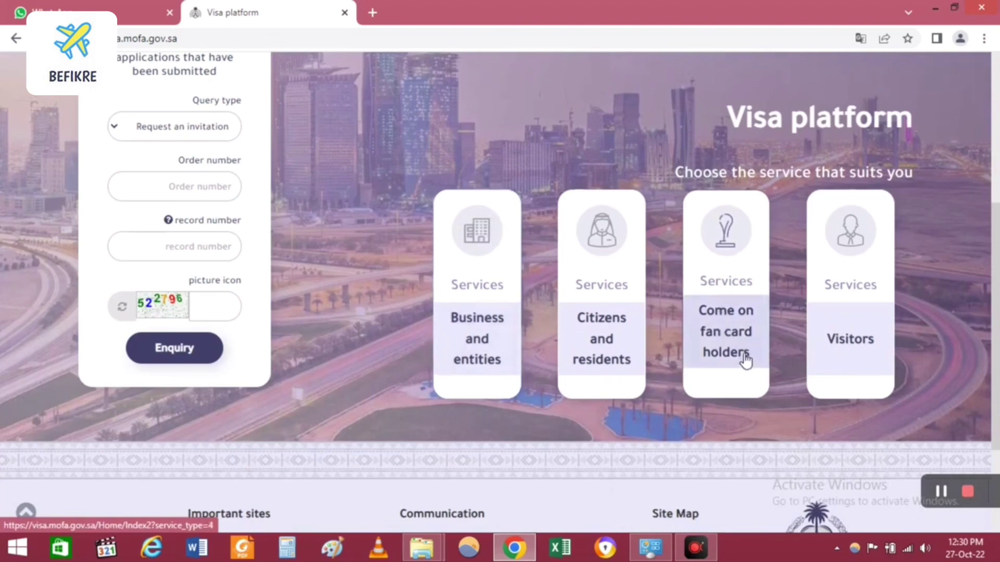
click(745, 338)
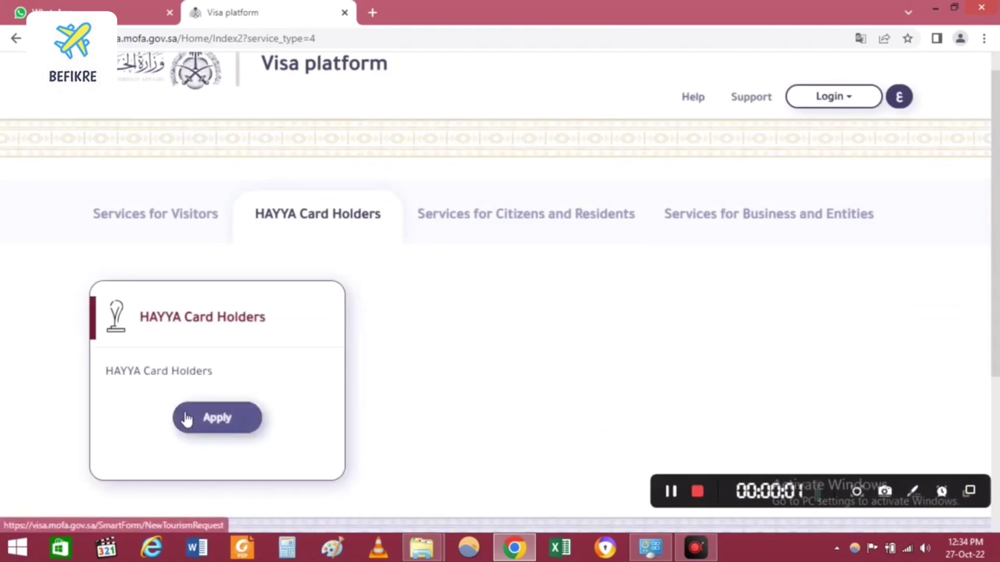
Step: Register a new account with an e-mail, password, confirmation and image code, then close the success notice
click(186, 419)
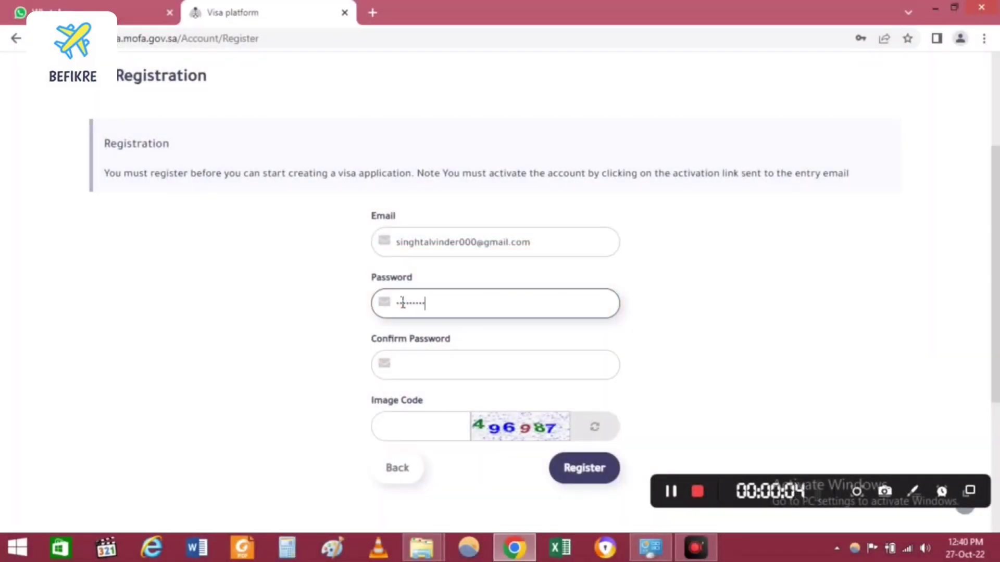
click(463, 372)
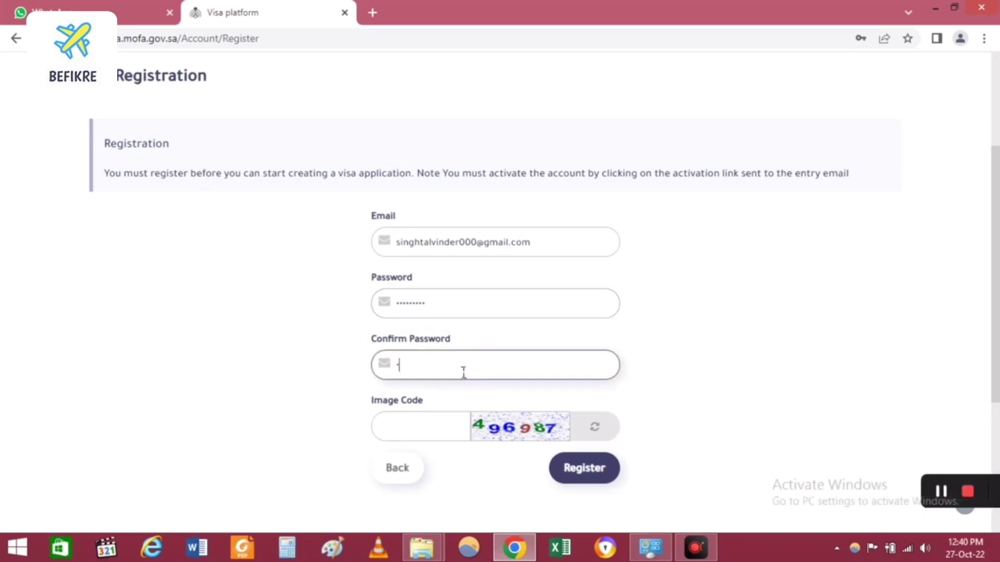
text(••••••)
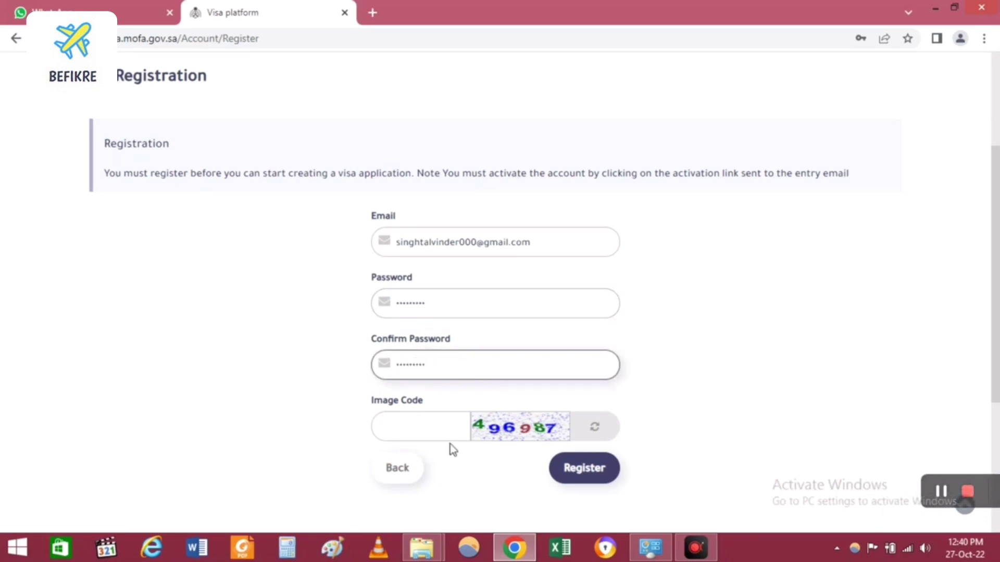
click(446, 423)
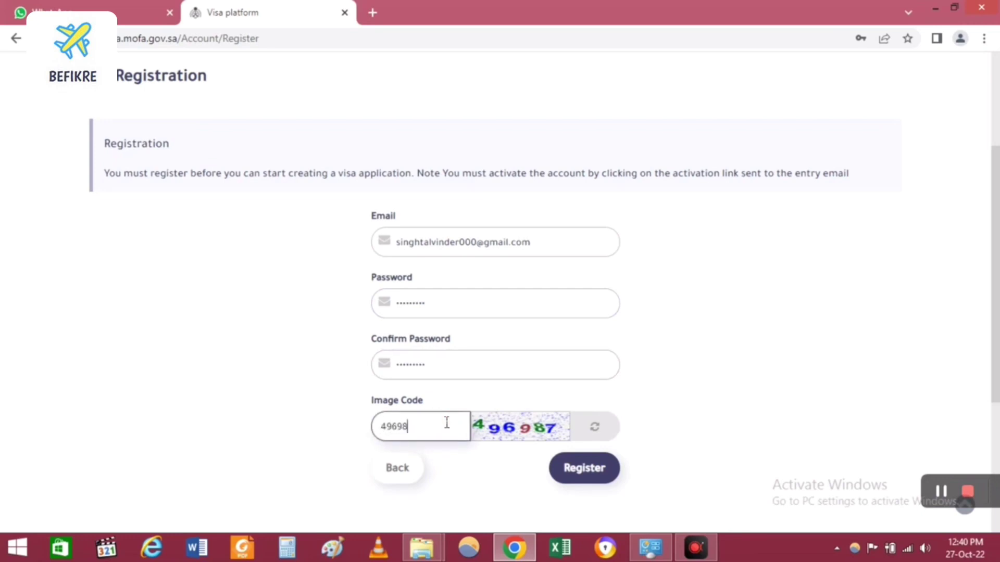
click(566, 471)
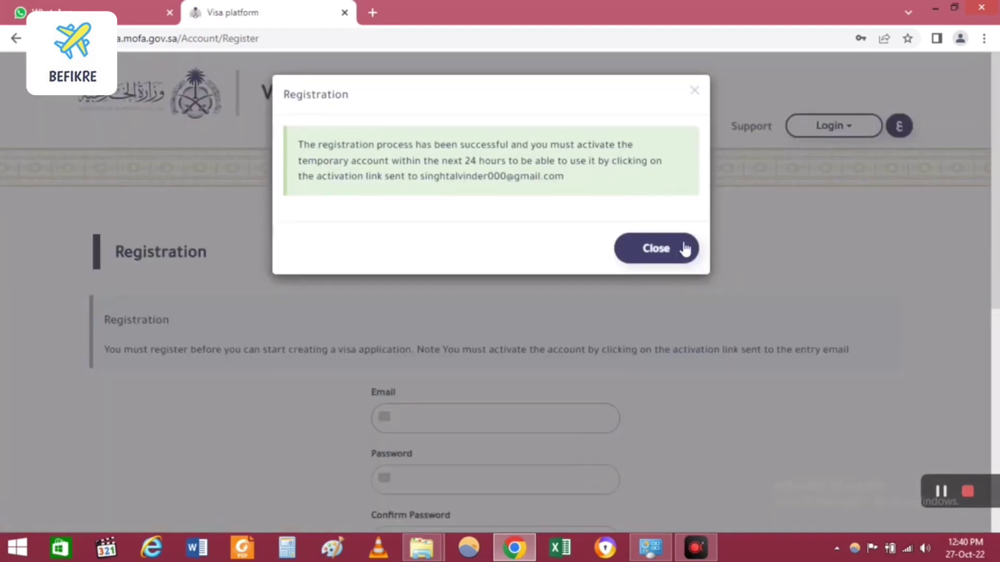
click(684, 249)
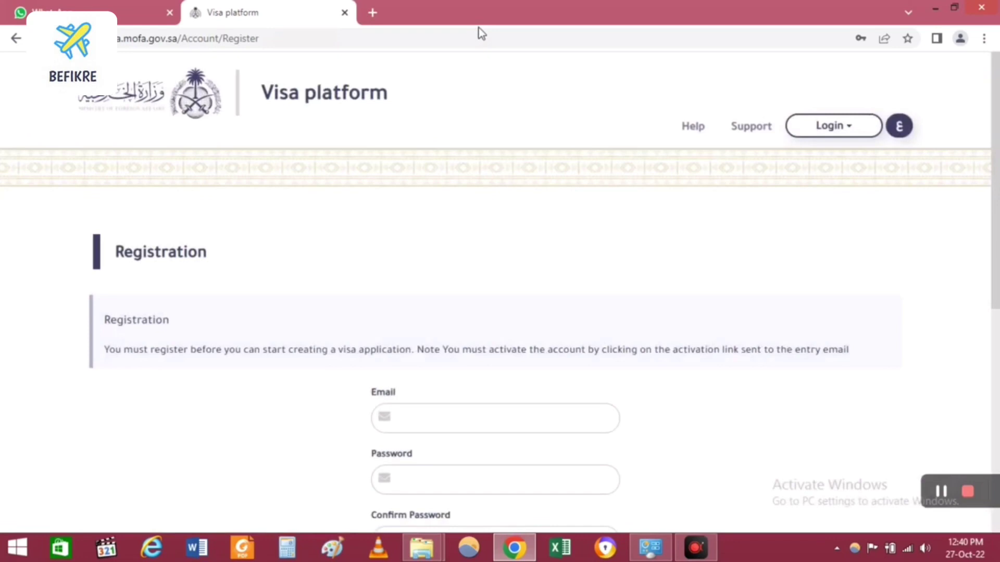
Step: Log in via Individuals Login using the account e-mail, password and captcha
click(833, 126)
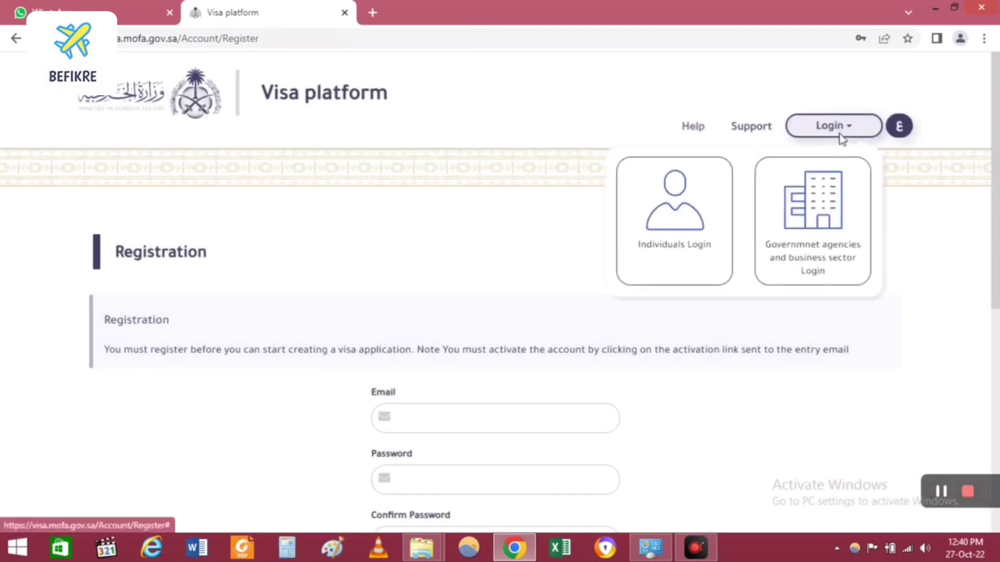
click(698, 222)
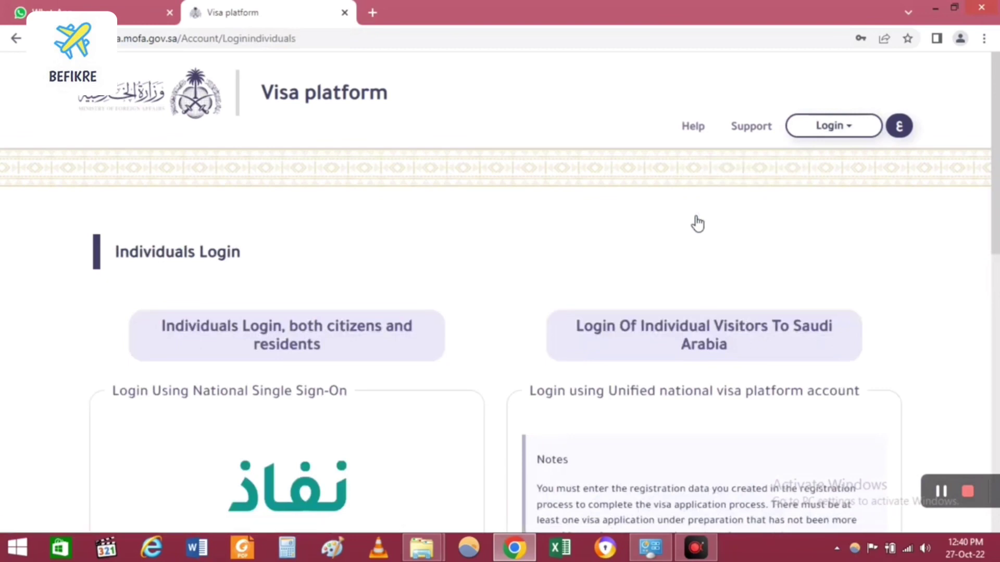
scroll(698, 223, down, 6)
scroll(697, 223, down, 1)
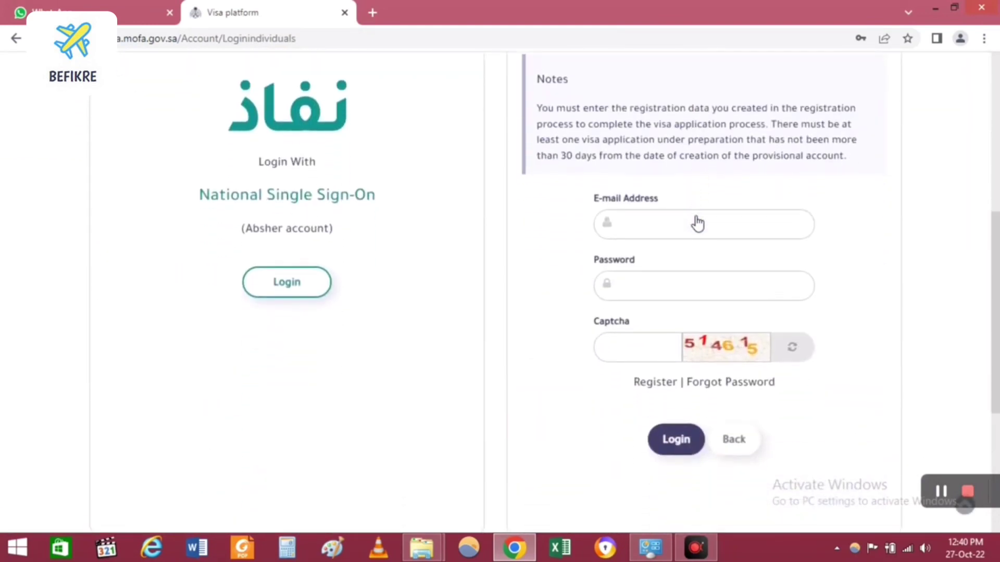
click(700, 290)
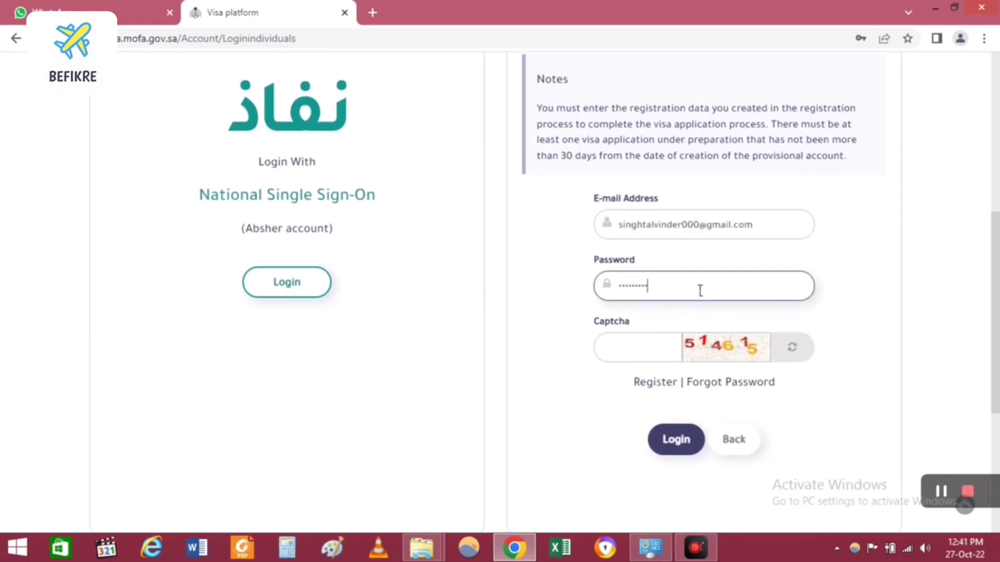
click(656, 346)
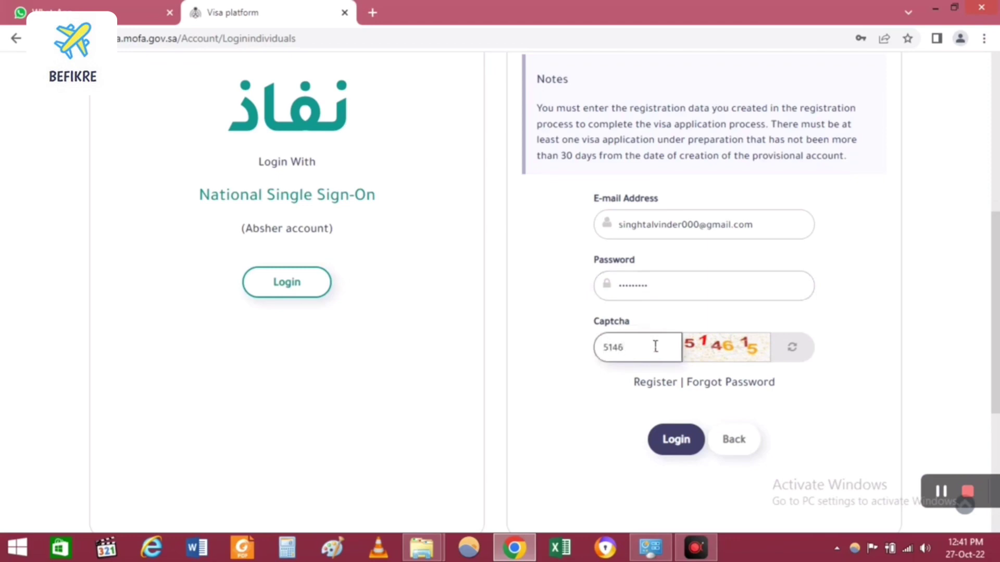
click(655, 454)
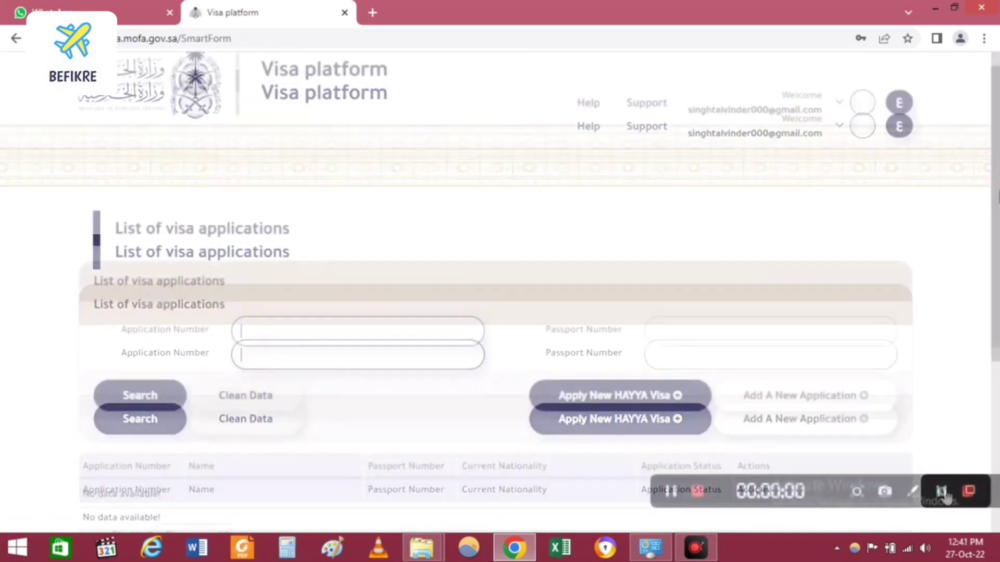
Step: Start a new HAYYA visa application and scroll to the end of the biometrics declaration
scroll(500, 292, down, 3)
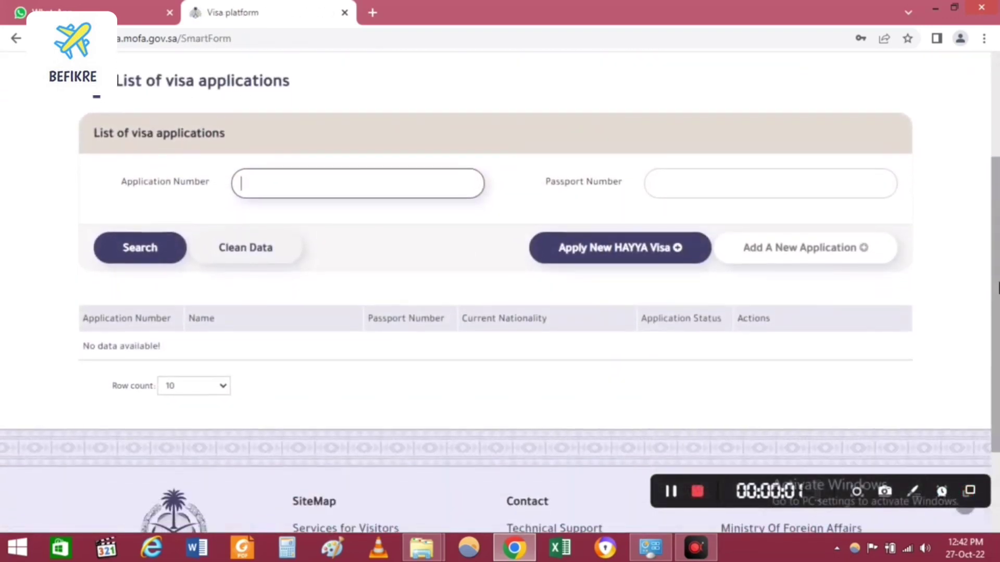
click(644, 252)
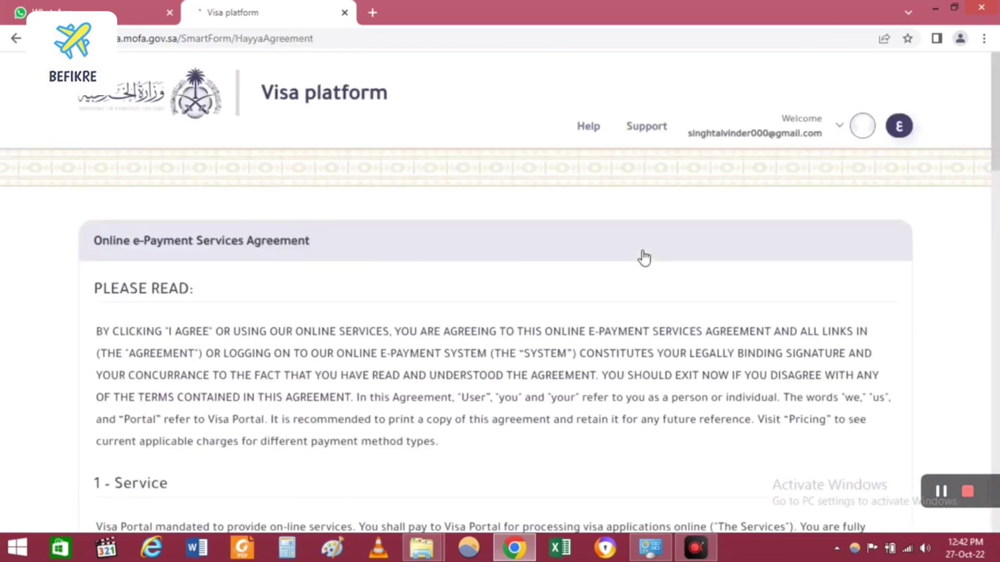
scroll(644, 257, down, 9)
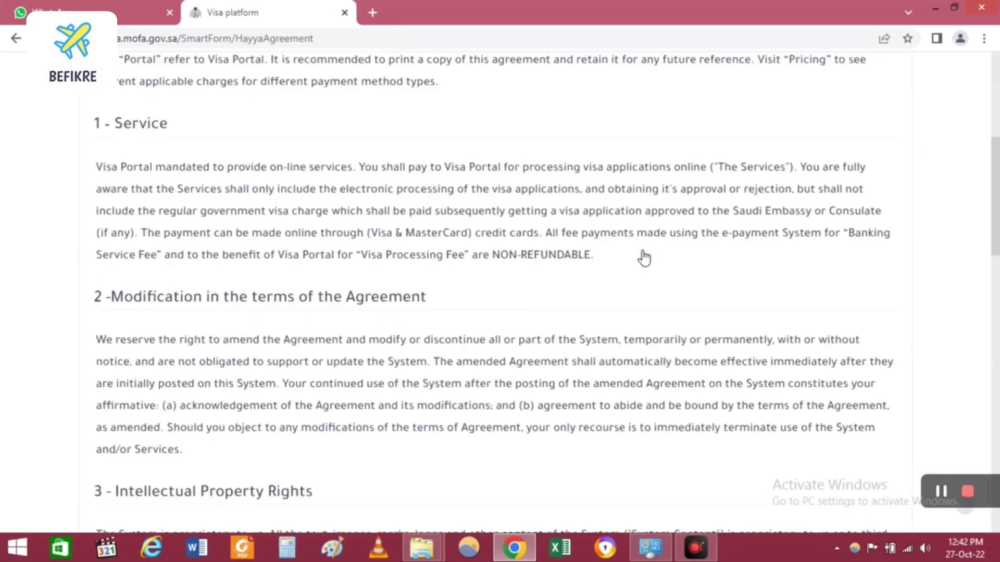
scroll(644, 258, down, 5)
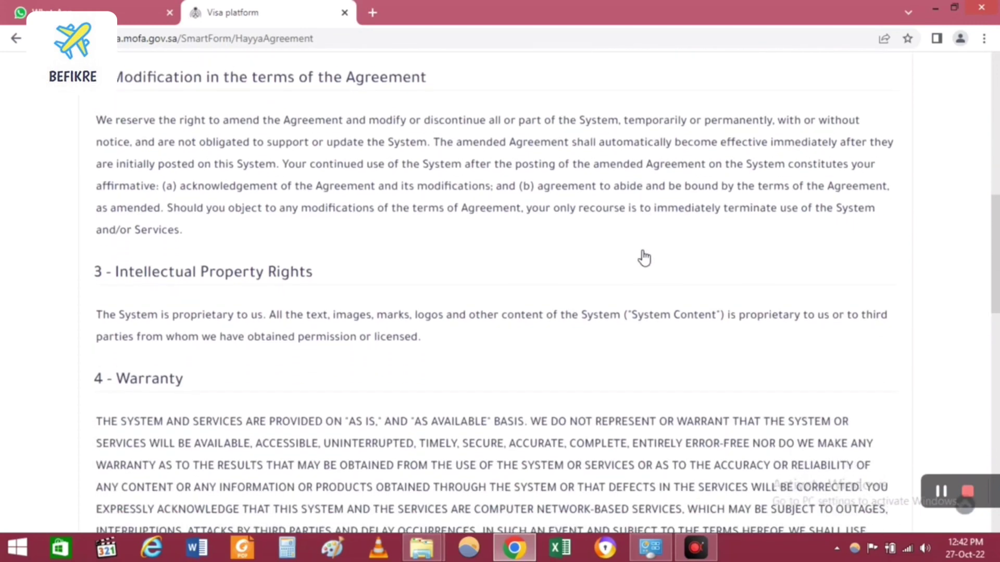
scroll(645, 258, down, 14)
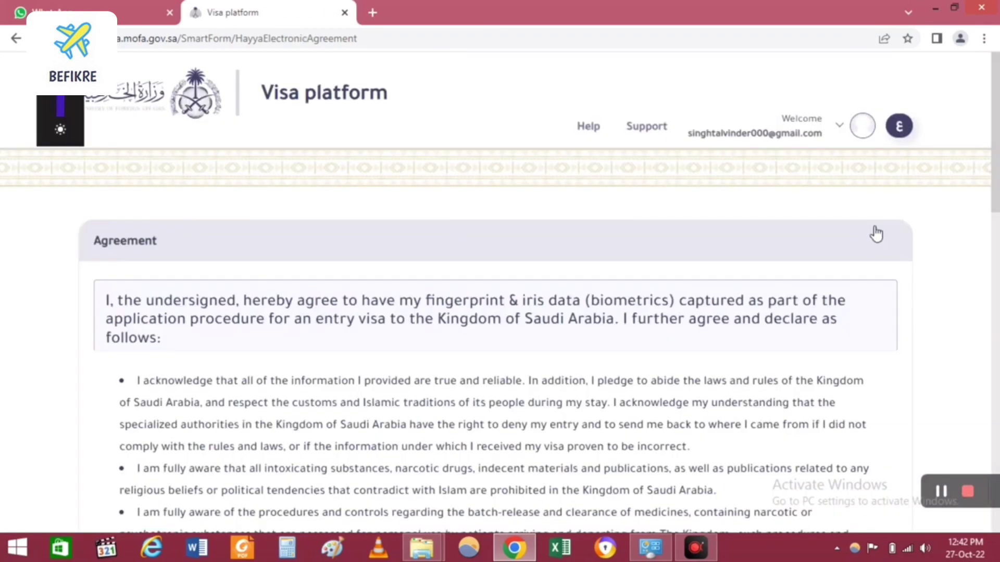
scroll(876, 234, down, 14)
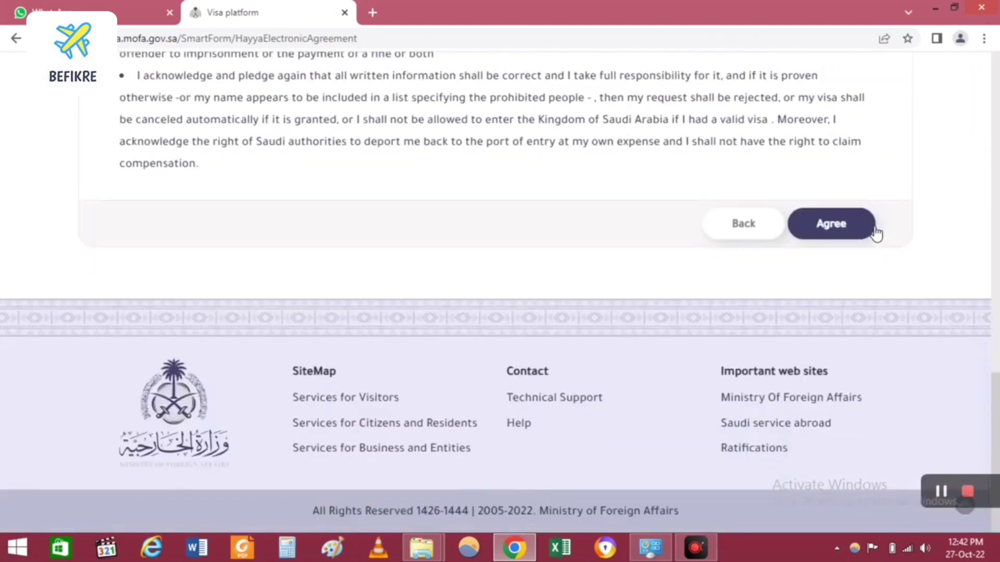
Step: Agree to the biometrics terms, keep transport mode Open, and set residence country to India
click(875, 231)
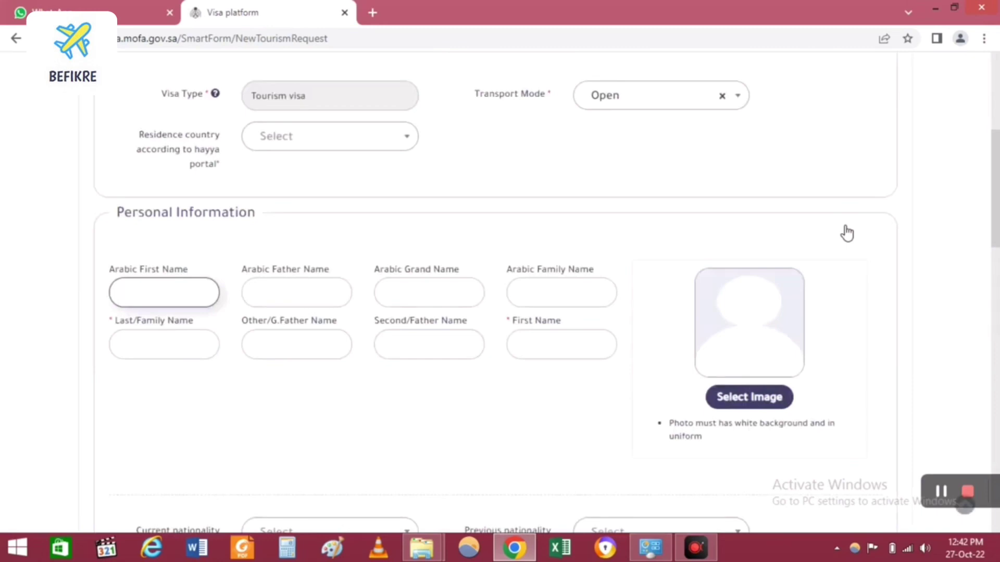
click(659, 106)
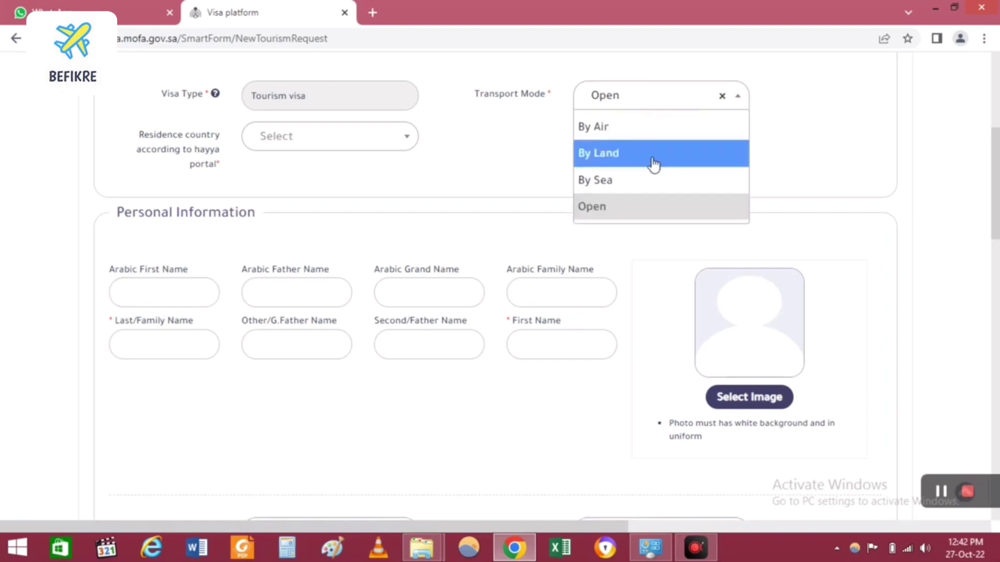
click(633, 218)
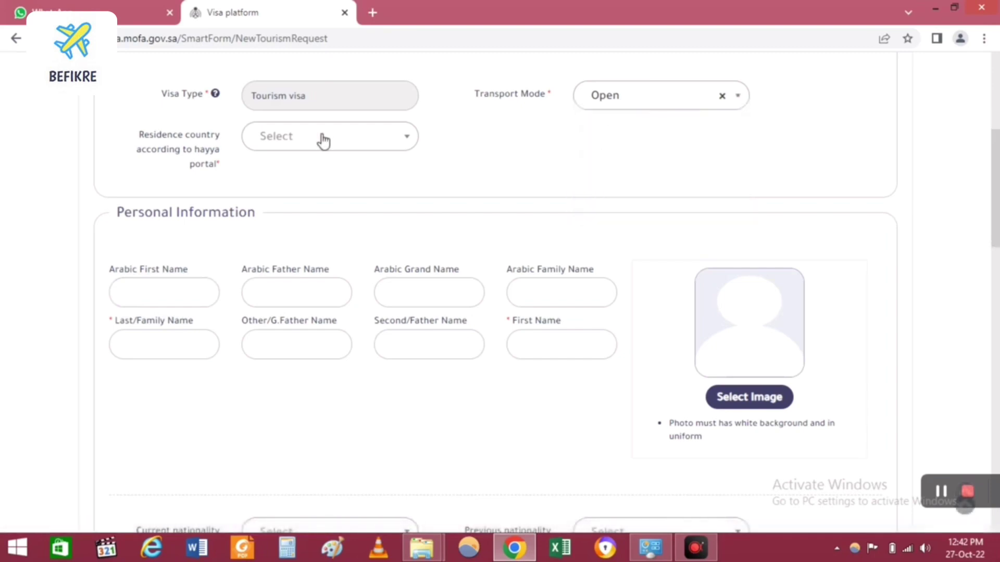
click(322, 139)
text(india)
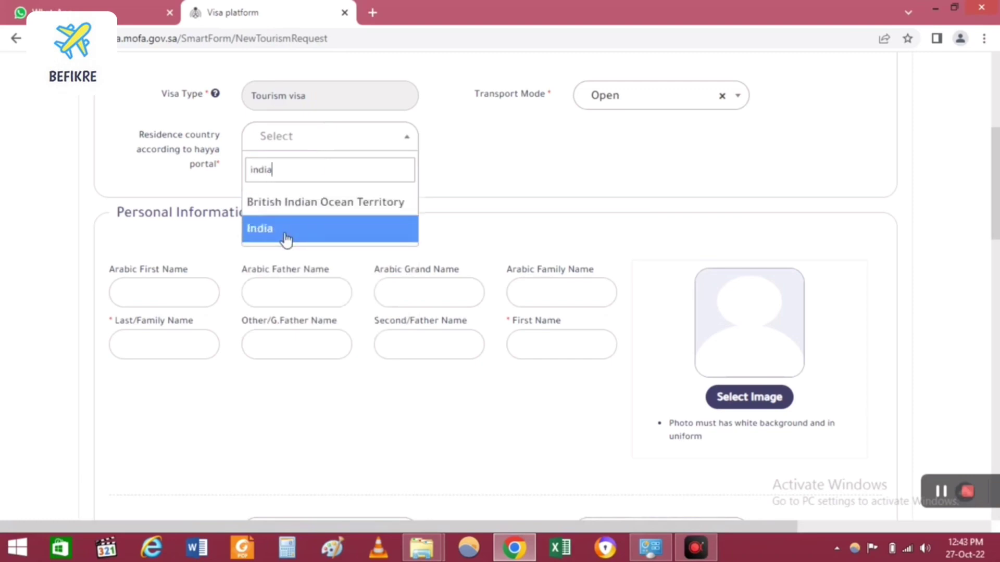
click(284, 230)
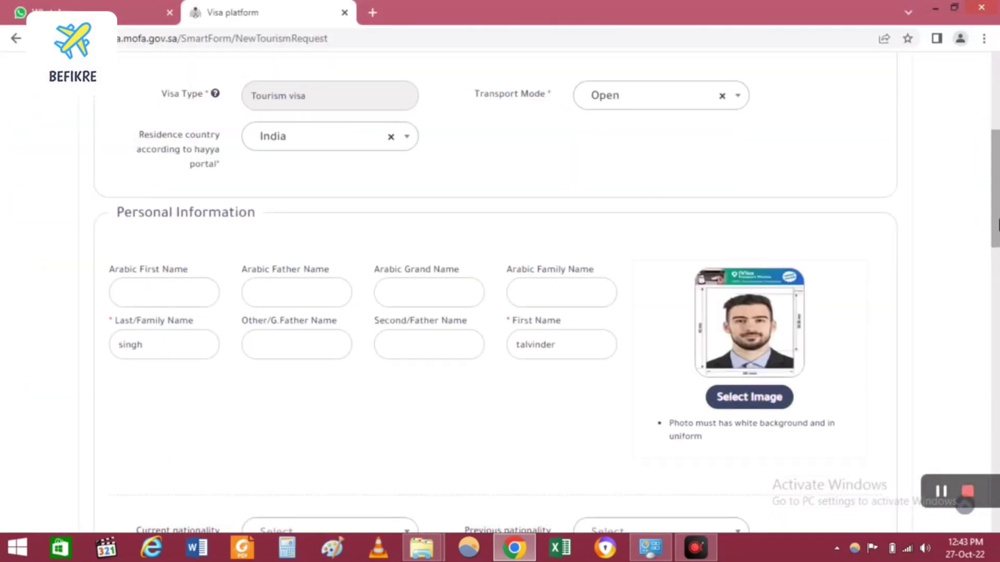
scroll(998, 256, down, 5)
scroll(997, 294, down, 2)
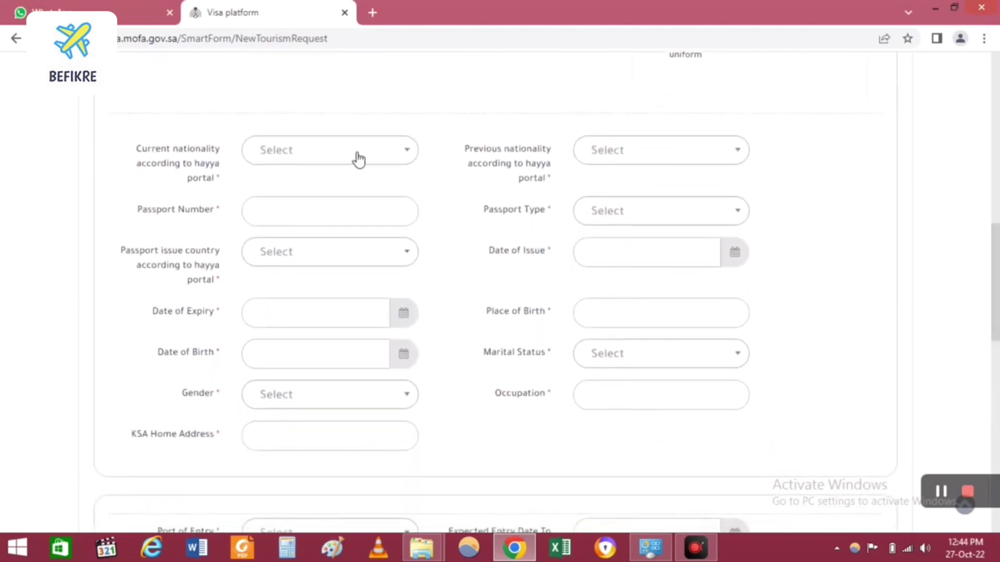
Step: Set current and previous nationality to India, enter the passport number, and choose issue country India
click(359, 159)
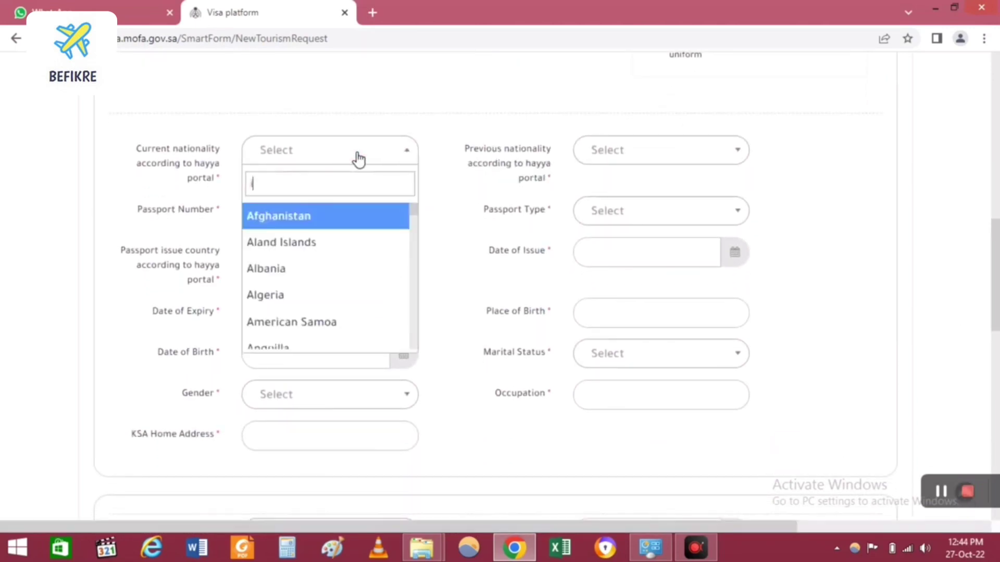
text(ind)
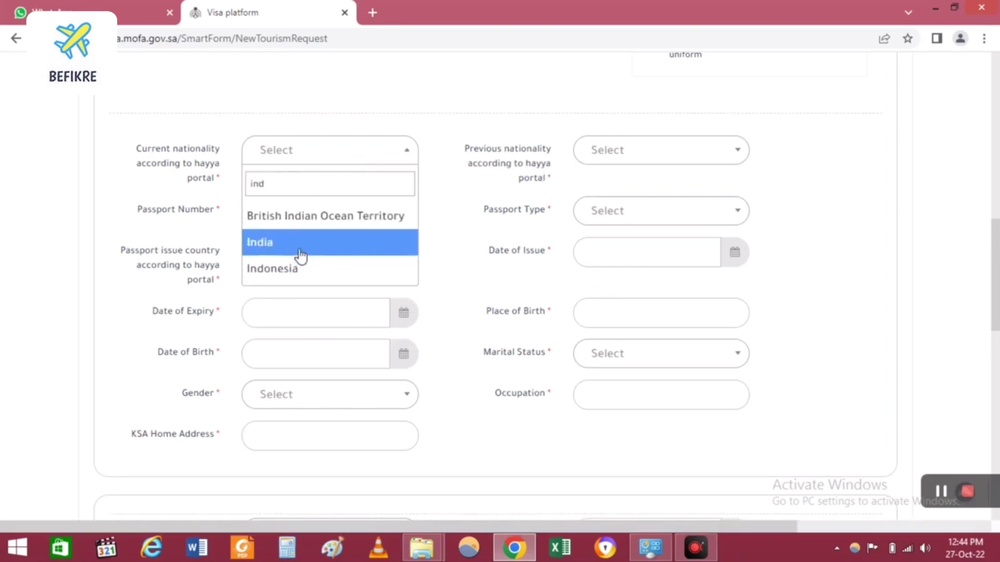
click(301, 256)
click(630, 152)
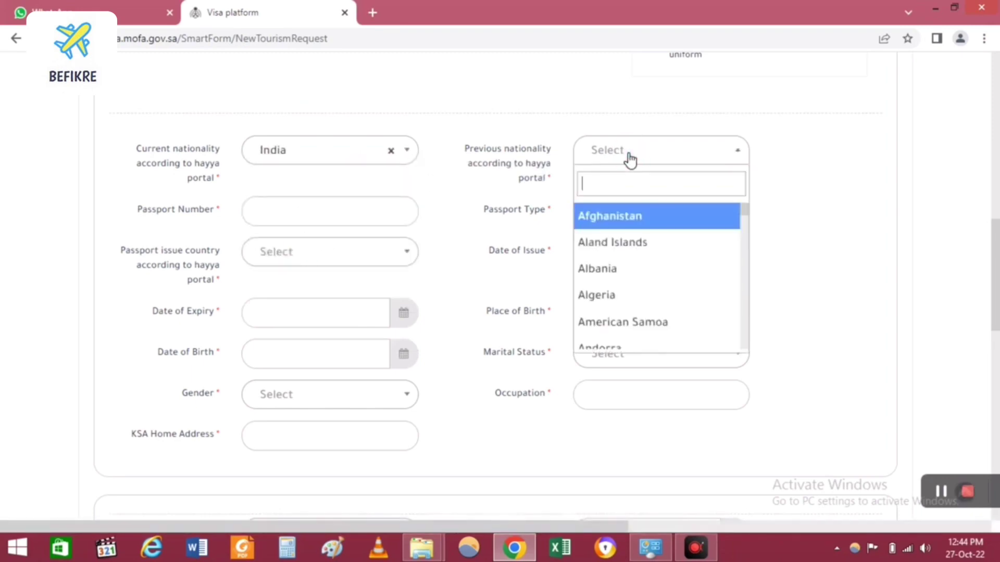
text(indi)
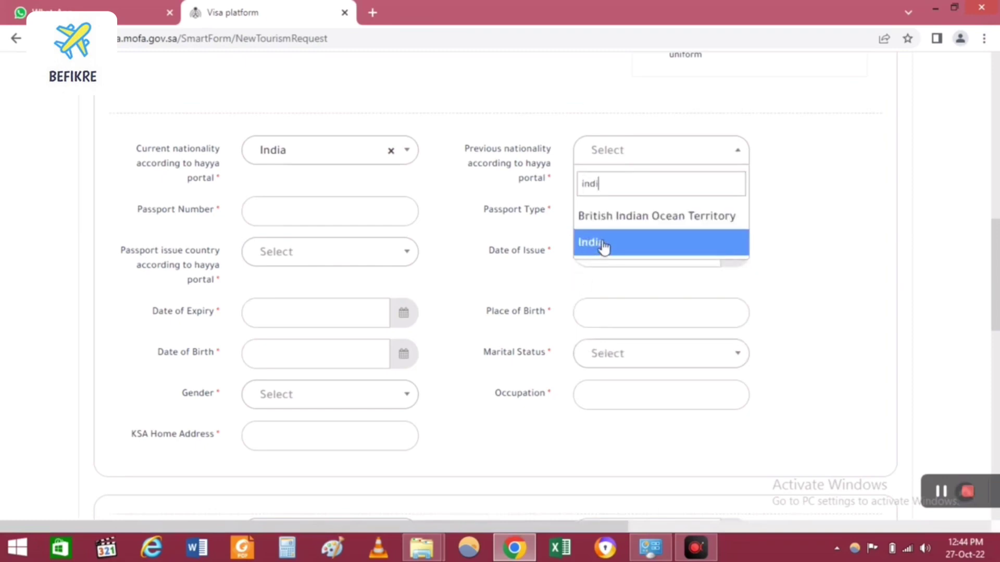
click(602, 242)
click(303, 215)
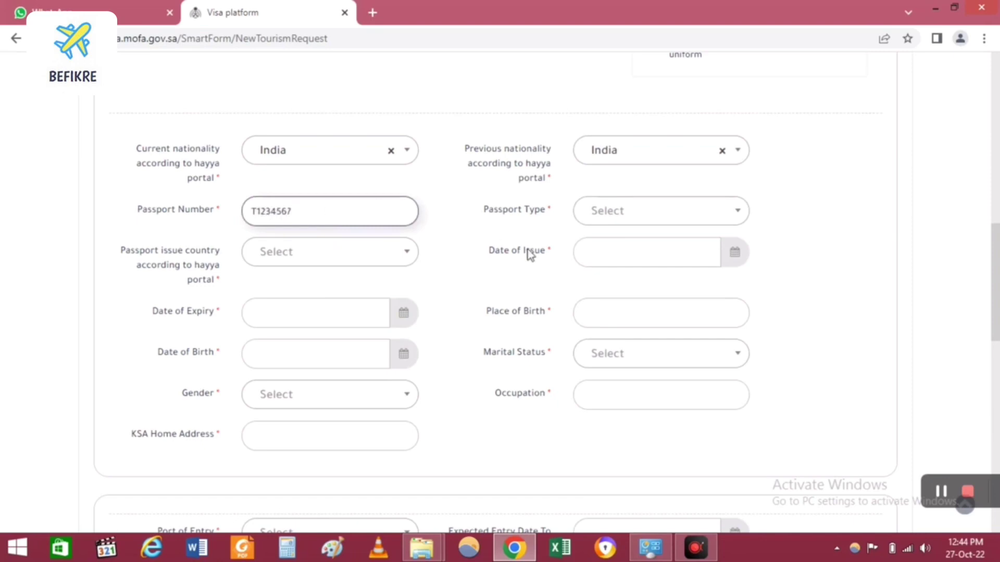
click(352, 261)
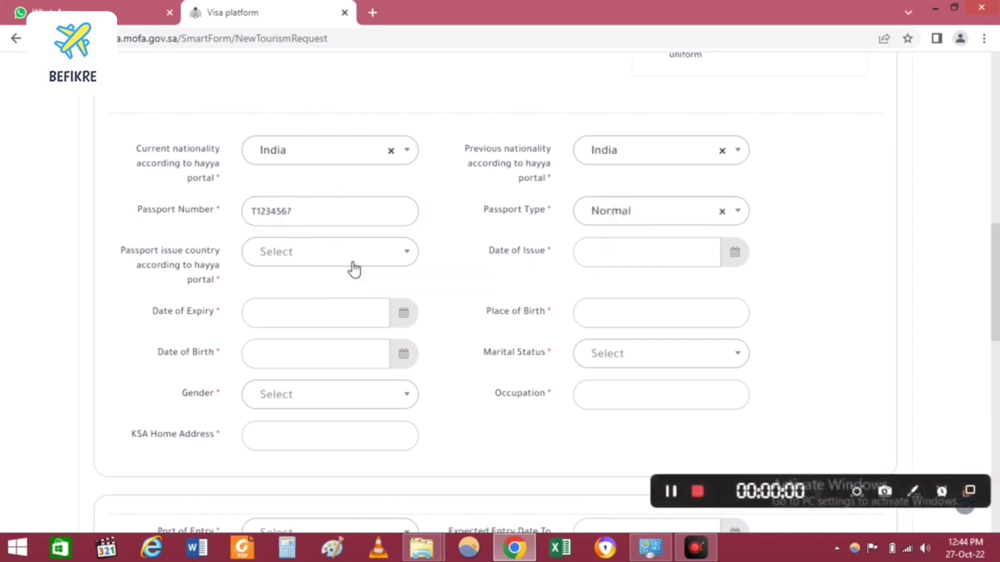
text(indi)
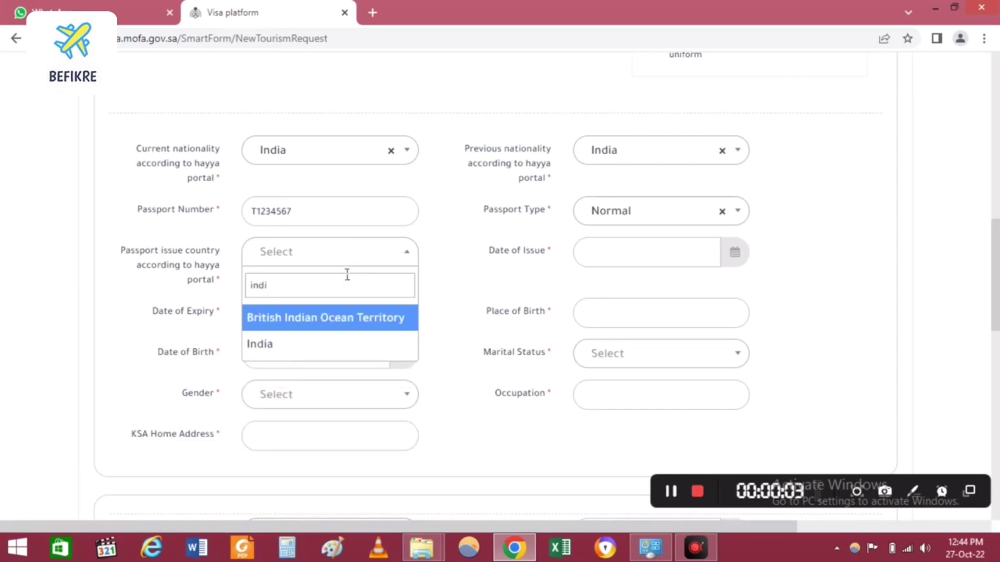
click(318, 346)
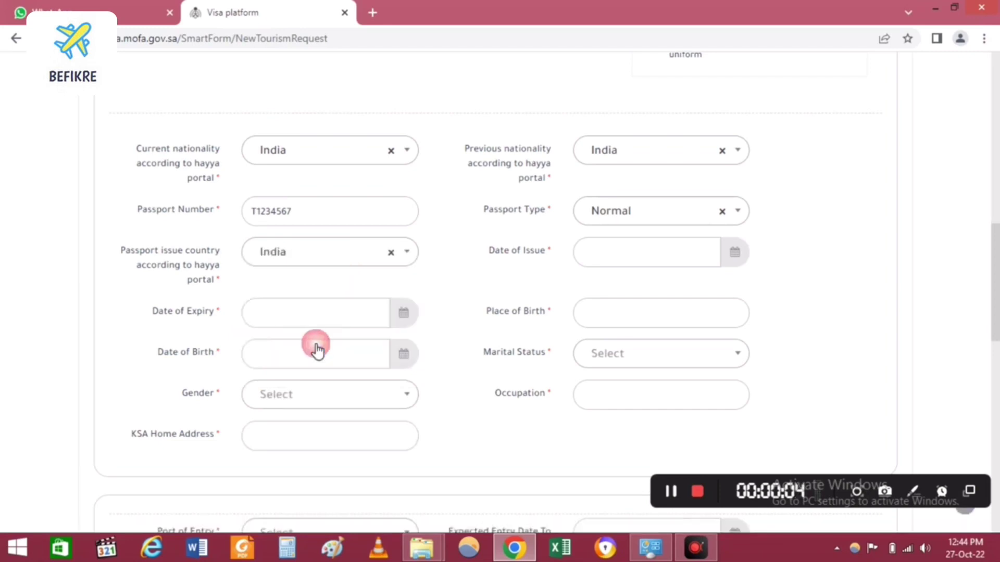
Step: Set the passport issue date to 2015/10/13 and expiry date to 2025/04/24
click(641, 257)
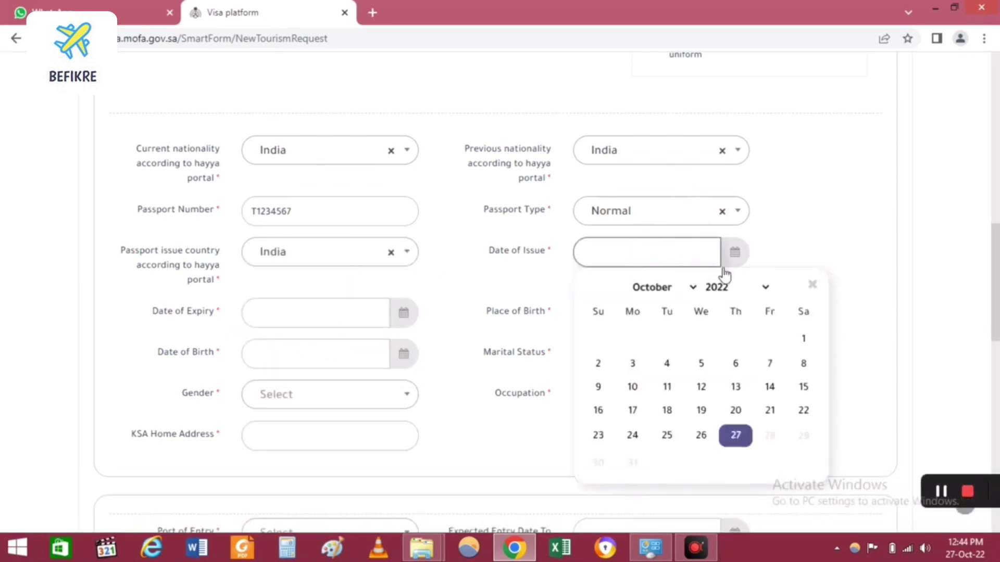
click(735, 289)
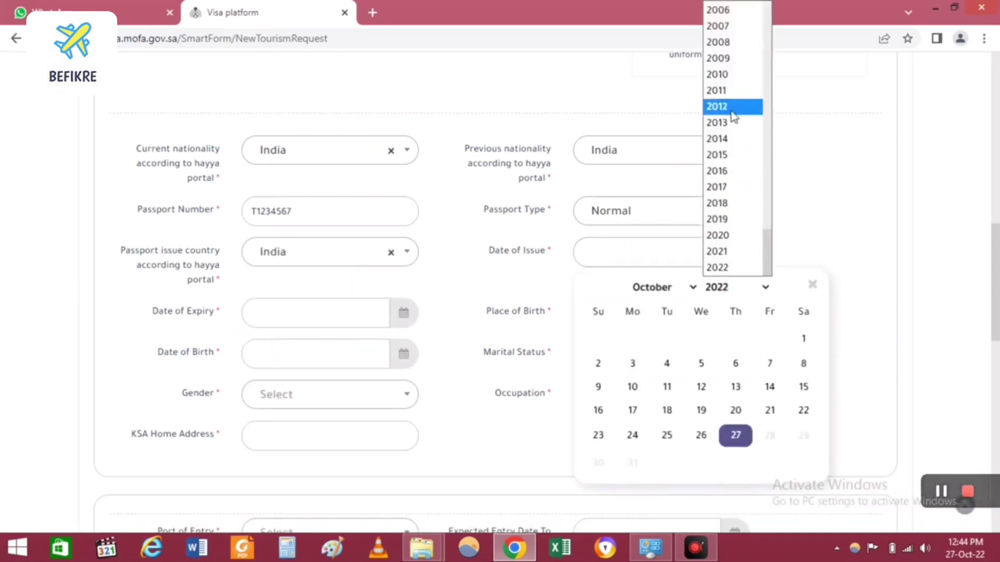
click(728, 162)
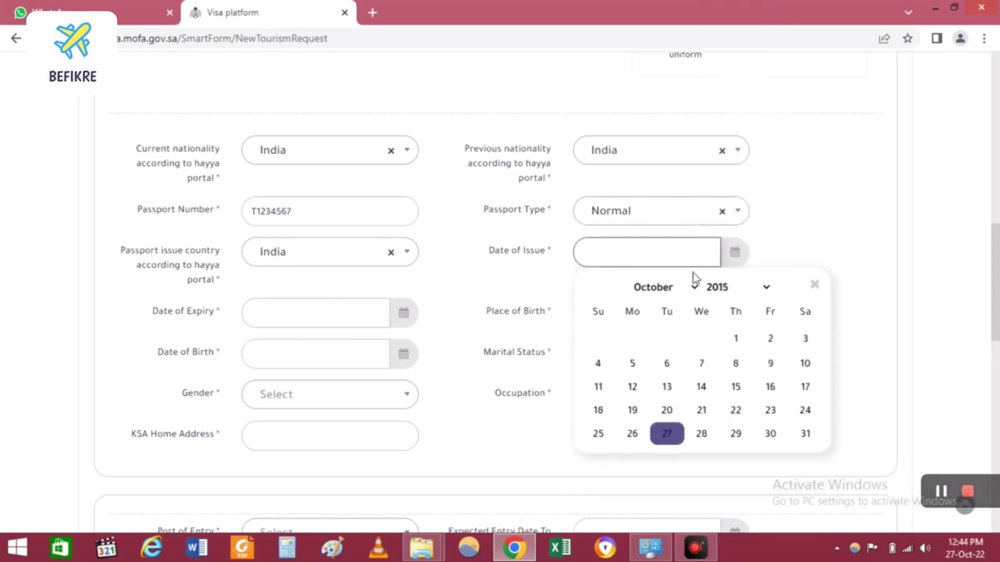
click(668, 386)
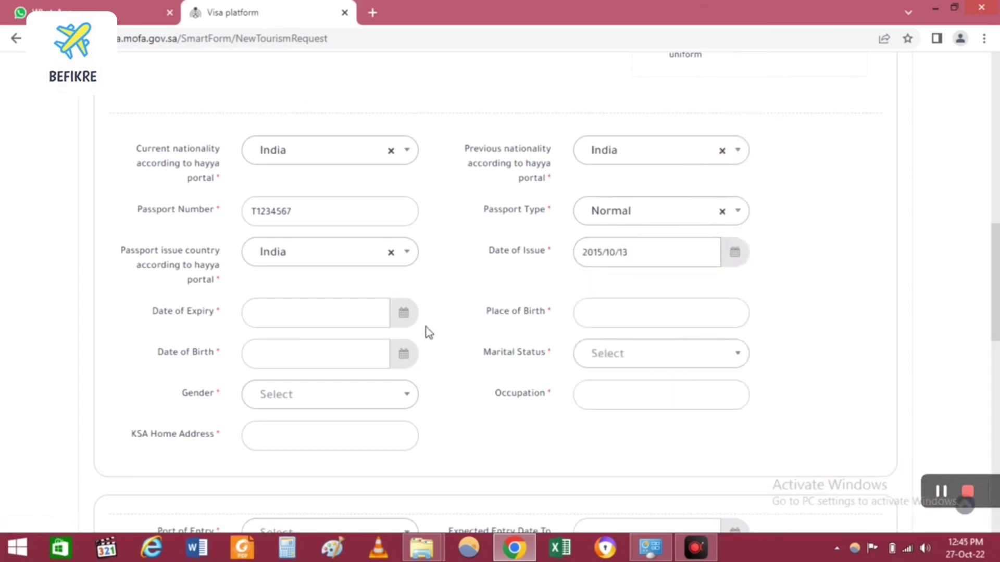
click(386, 319)
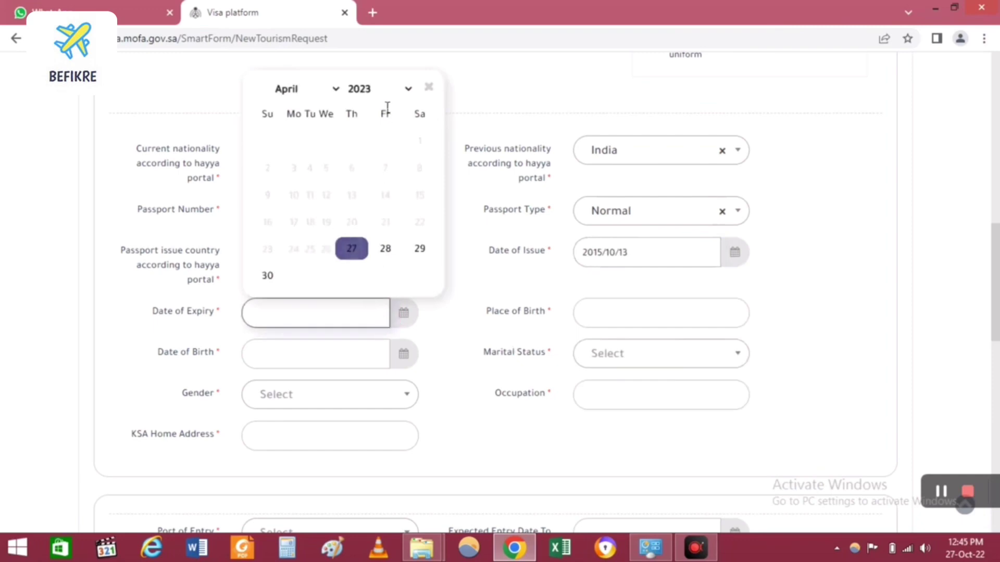
click(409, 89)
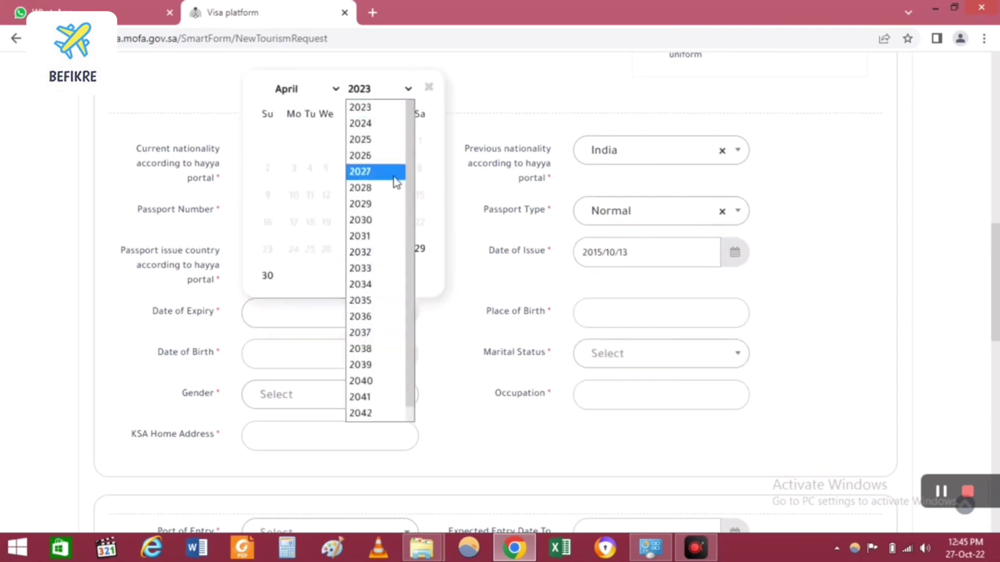
click(388, 149)
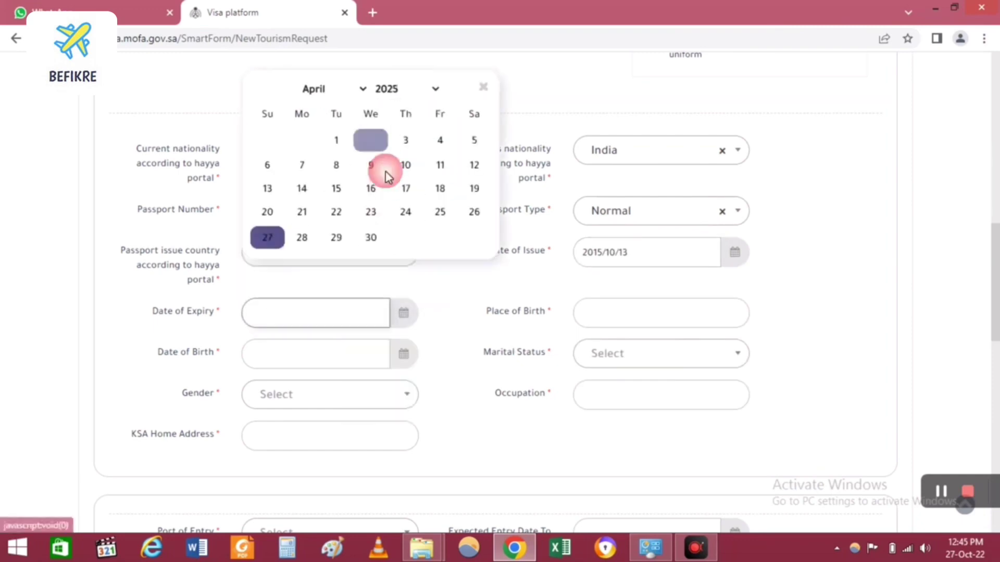
click(404, 215)
click(615, 313)
text(delhi)
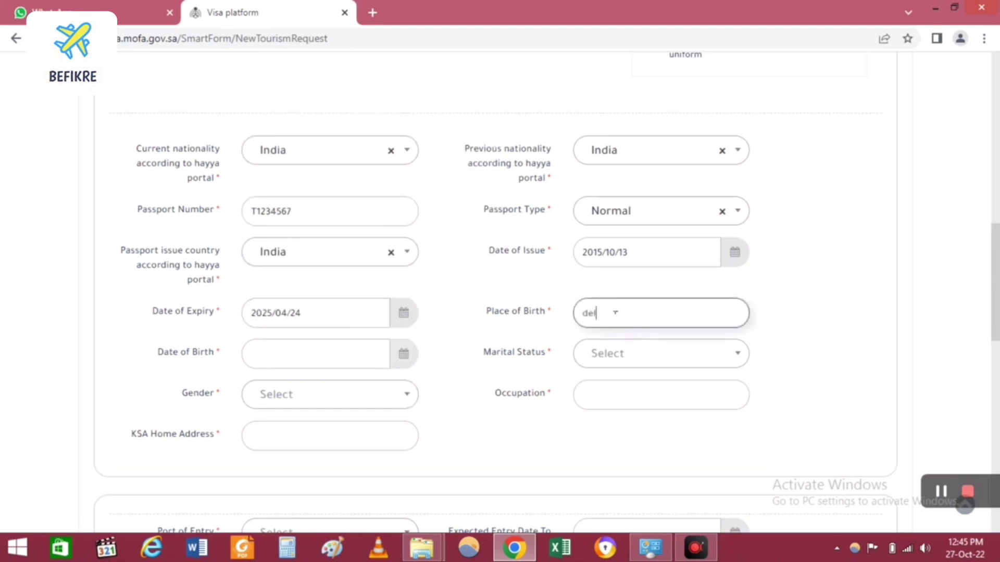
click(347, 364)
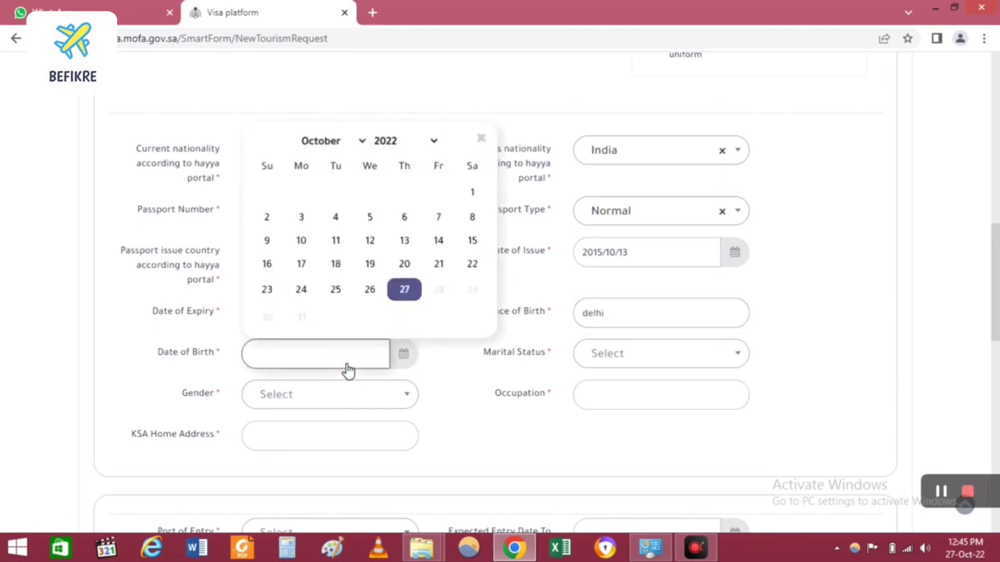
click(431, 142)
scroll(440, 167, up, 6)
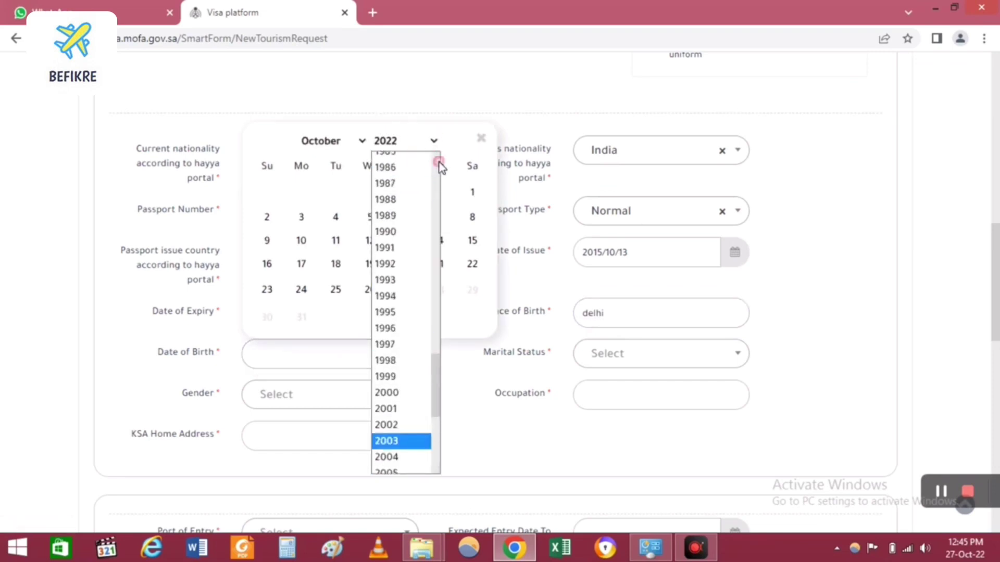
click(395, 313)
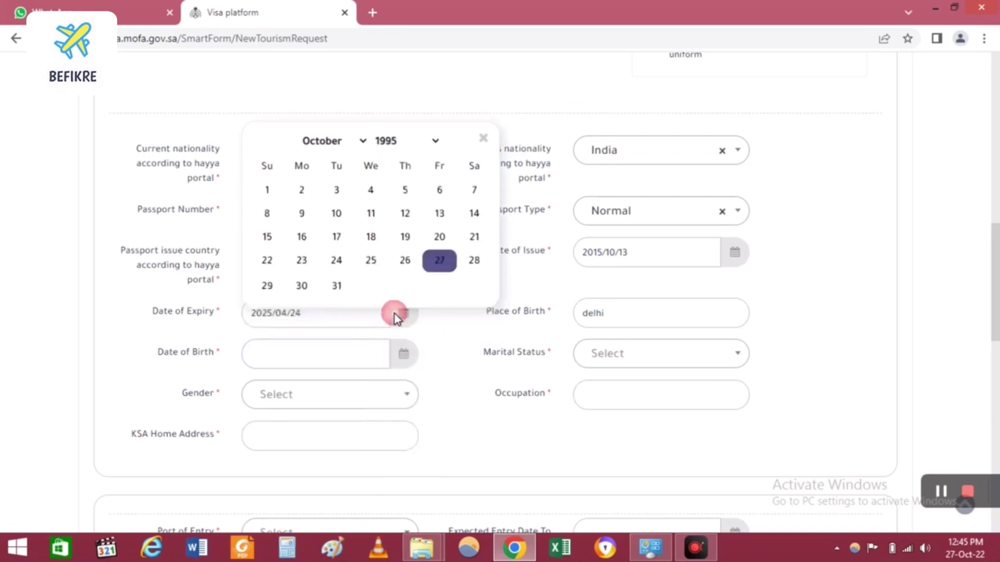
click(369, 262)
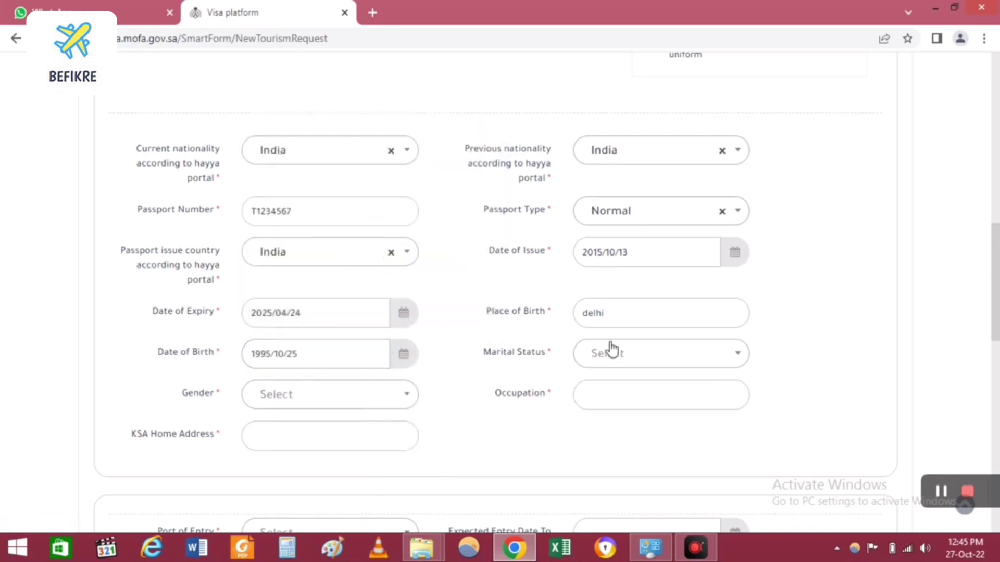
Step: Set marital status Single, gender Male, occupation Business, and KSA home address 'RIYADH SAUDI ARABIA'
click(629, 362)
click(633, 300)
click(386, 404)
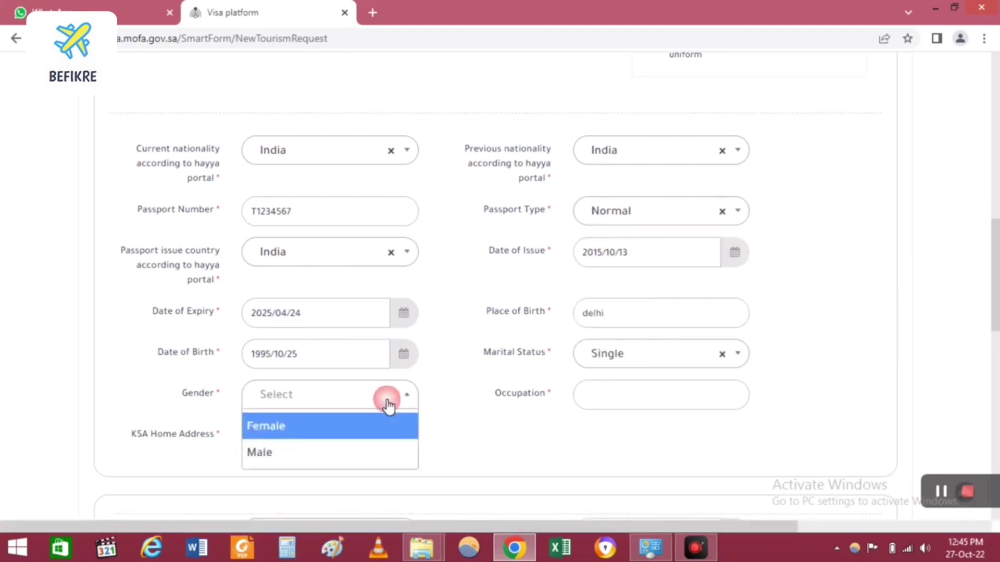
click(359, 451)
click(614, 392)
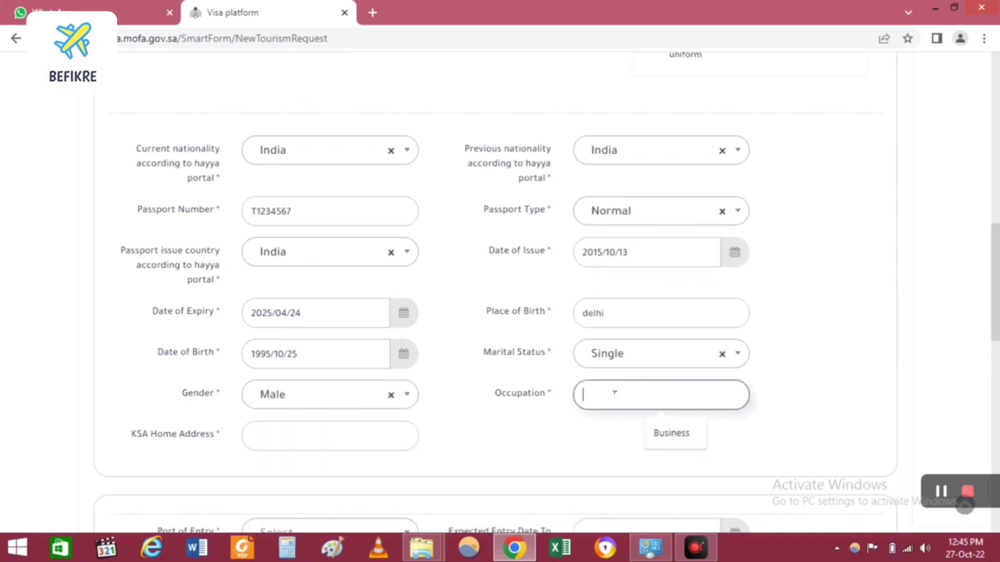
click(676, 437)
click(390, 432)
text(RIYADH)
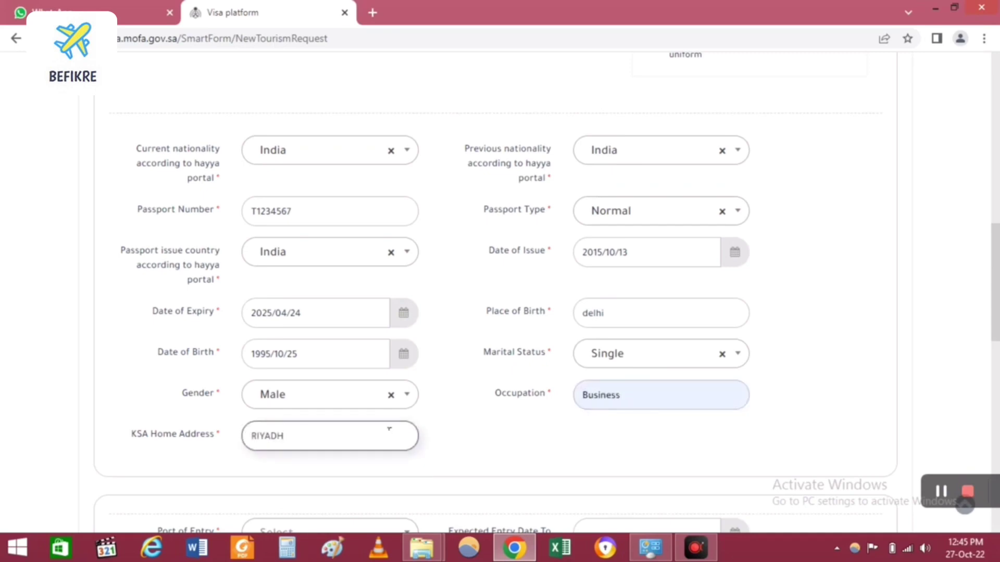
text( SAUDI ARABIA)
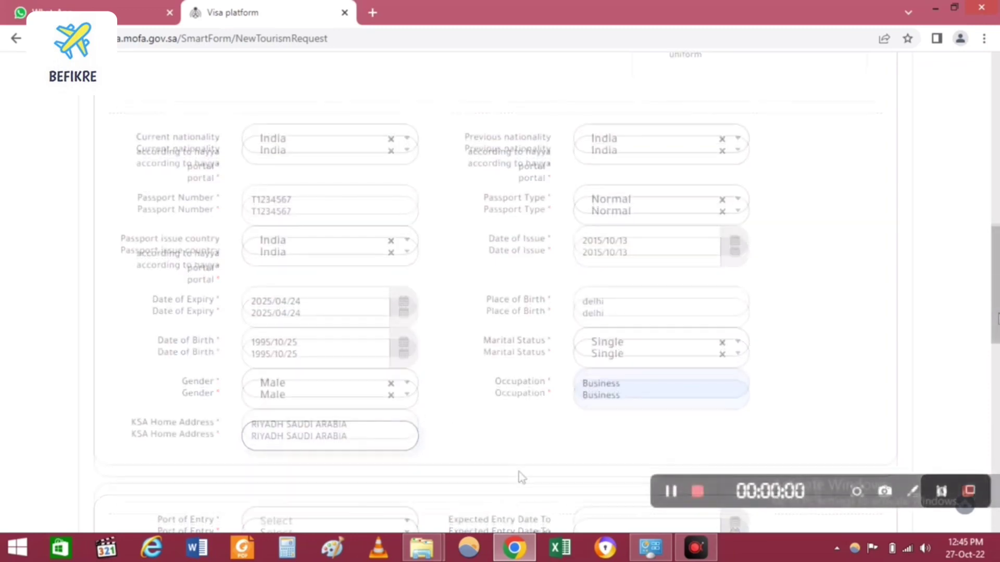
Step: Pick Riyadh as port of entry and 10 November 2022 as the expected entry date
scroll(997, 381, down, 5)
scroll(997, 380, down, 2)
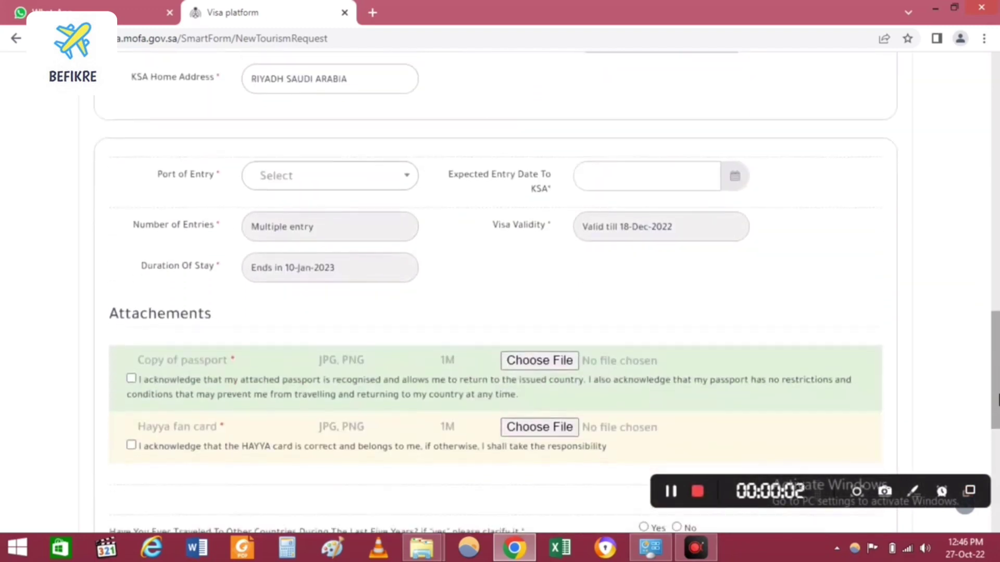
click(399, 180)
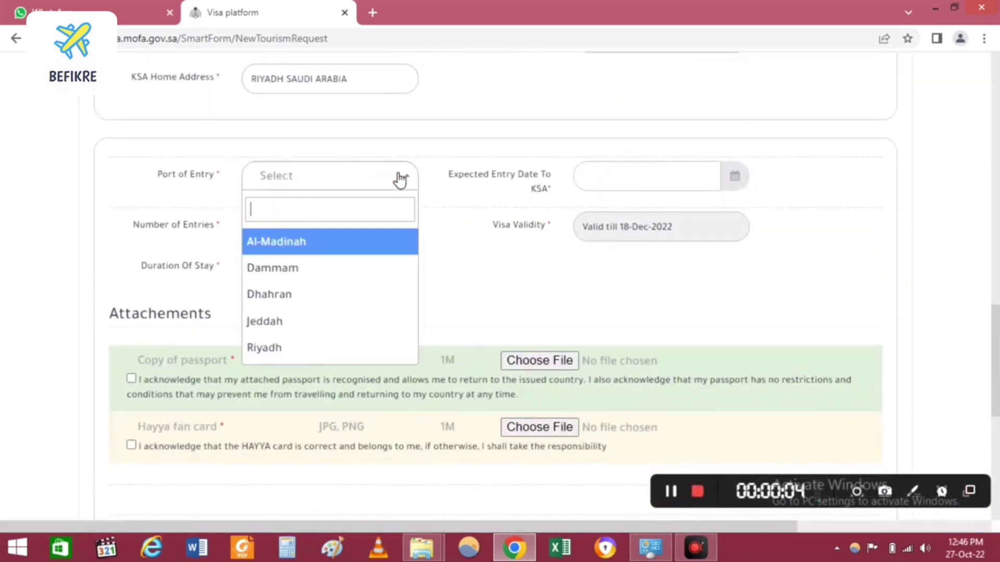
click(291, 354)
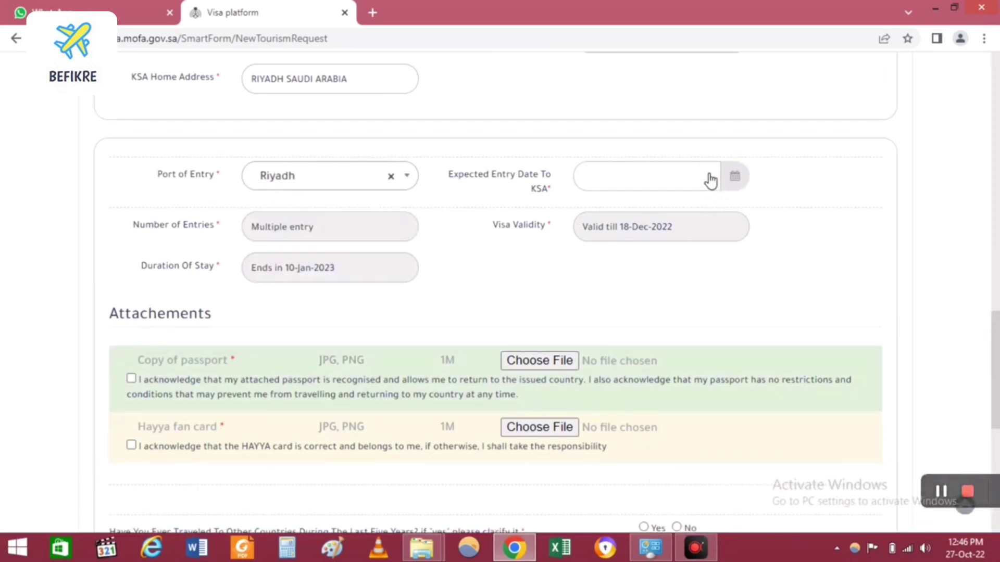
click(710, 180)
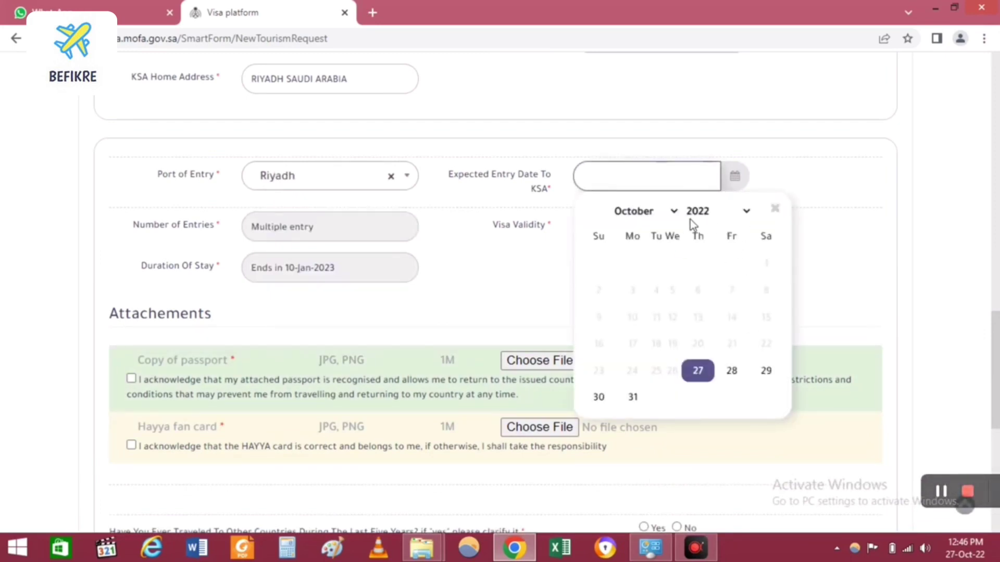
click(664, 212)
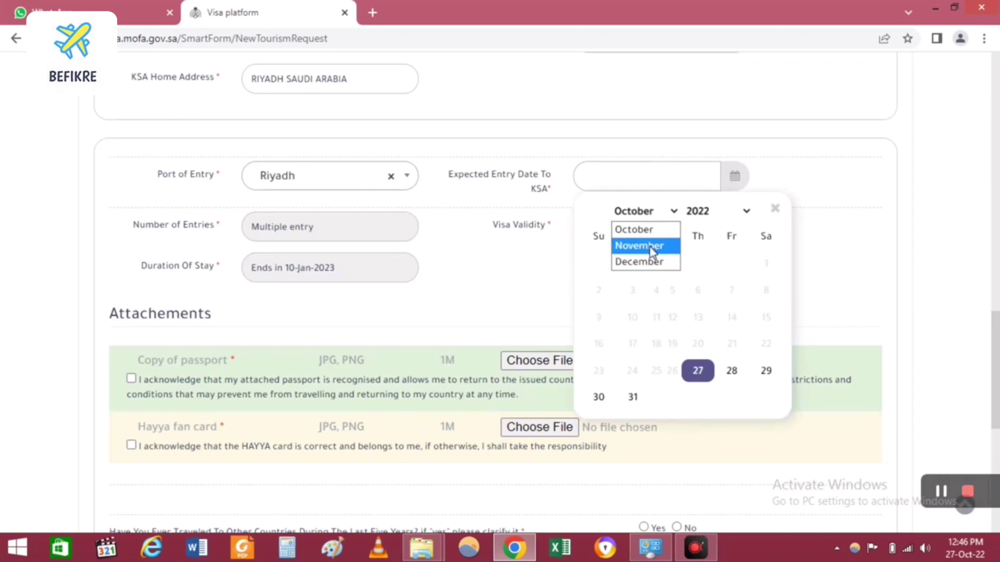
click(653, 246)
click(737, 288)
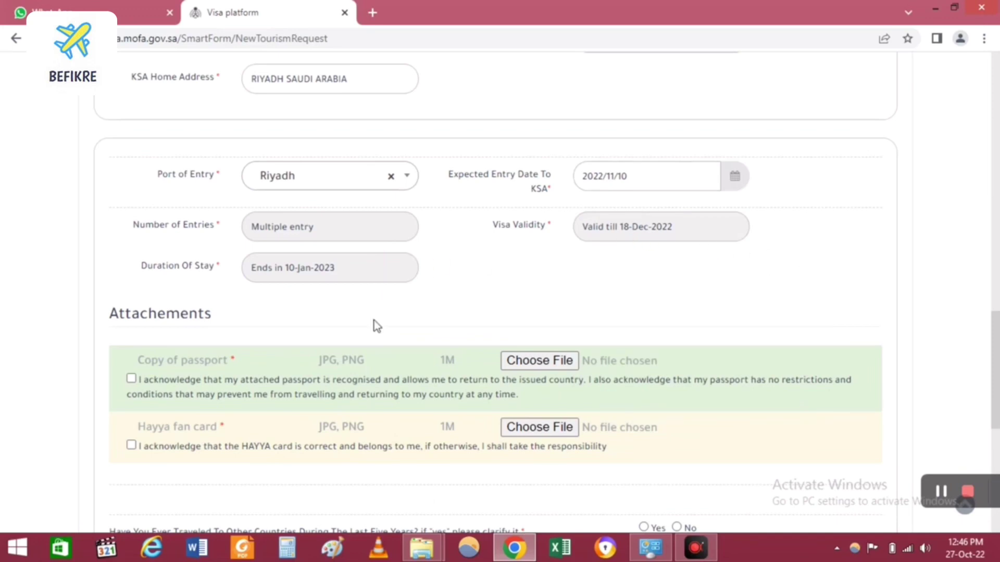
Step: Tick the passport acknowledgement and attach the passport copy image
click(130, 378)
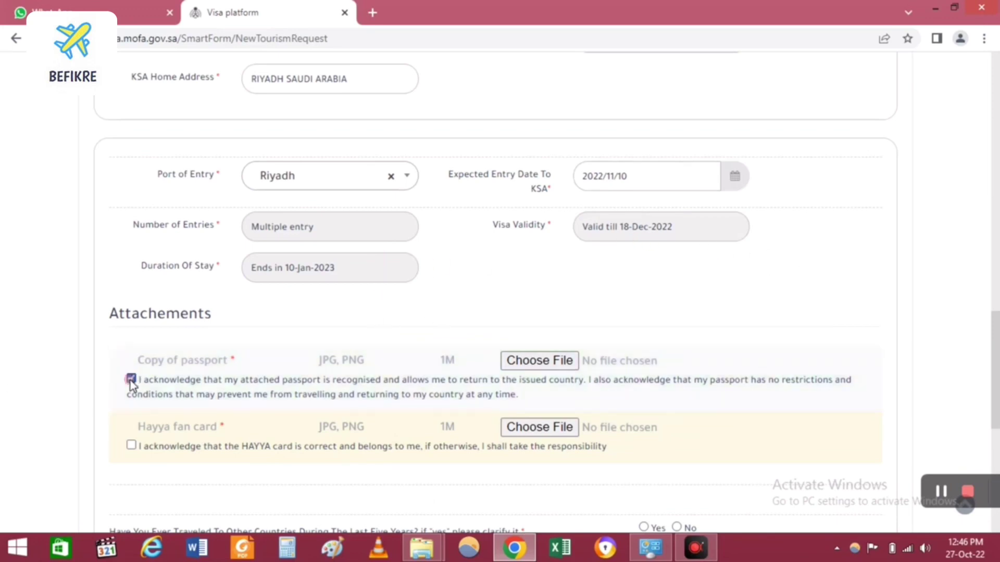
click(552, 363)
double_click(561, 105)
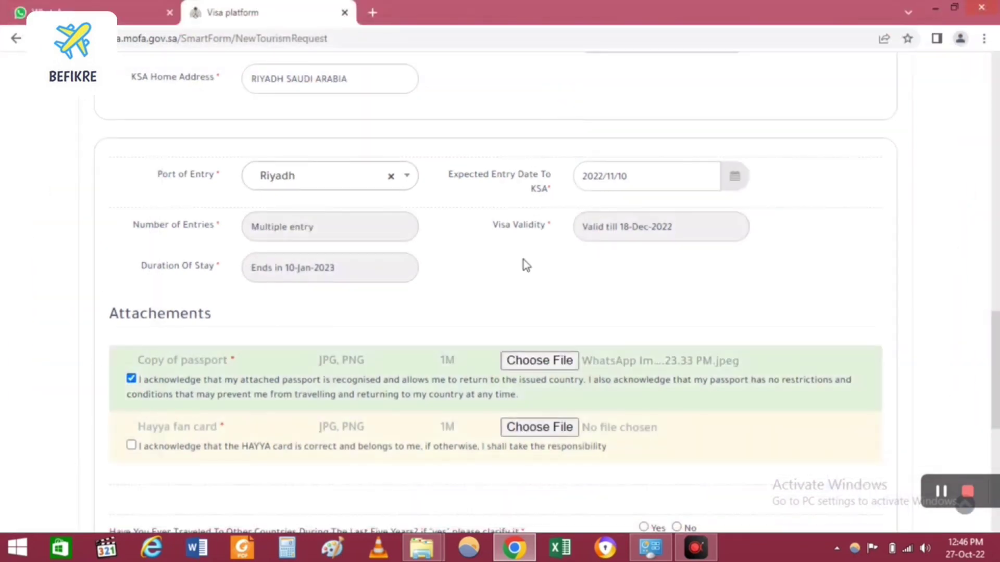
Step: Tick the HAYYA card acknowledgement and attach the Hayya fan card image
click(131, 445)
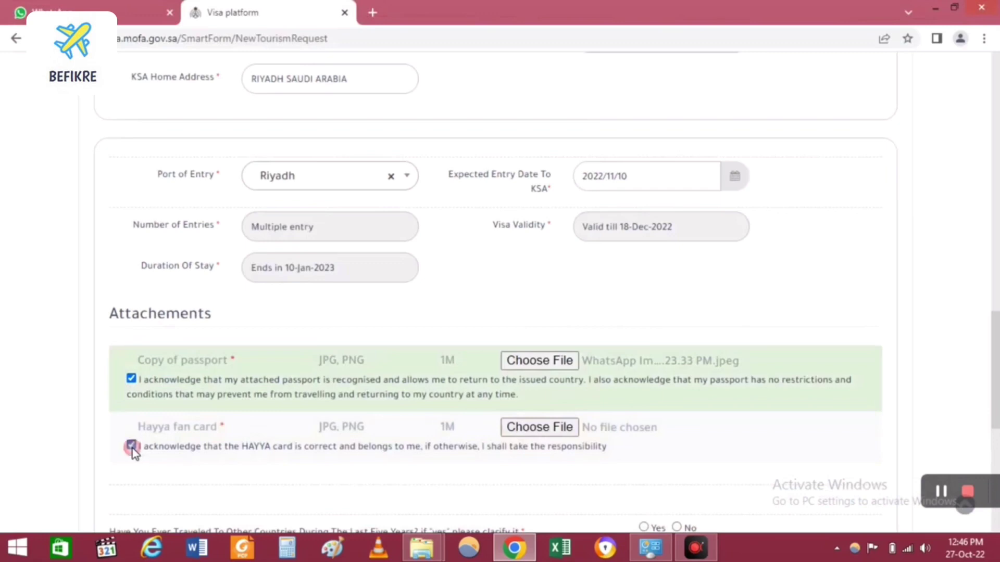
click(536, 427)
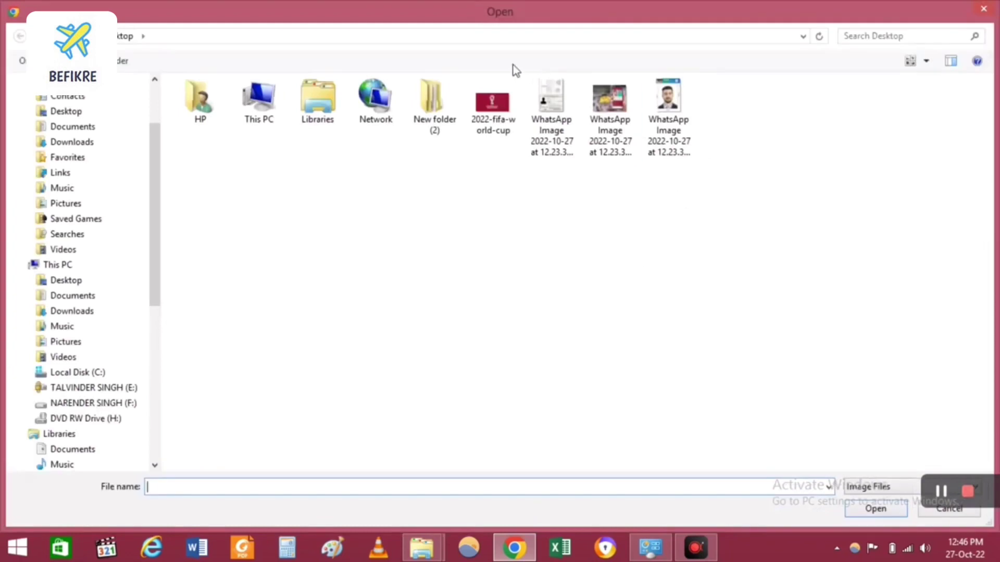
click(621, 125)
double_click(620, 125)
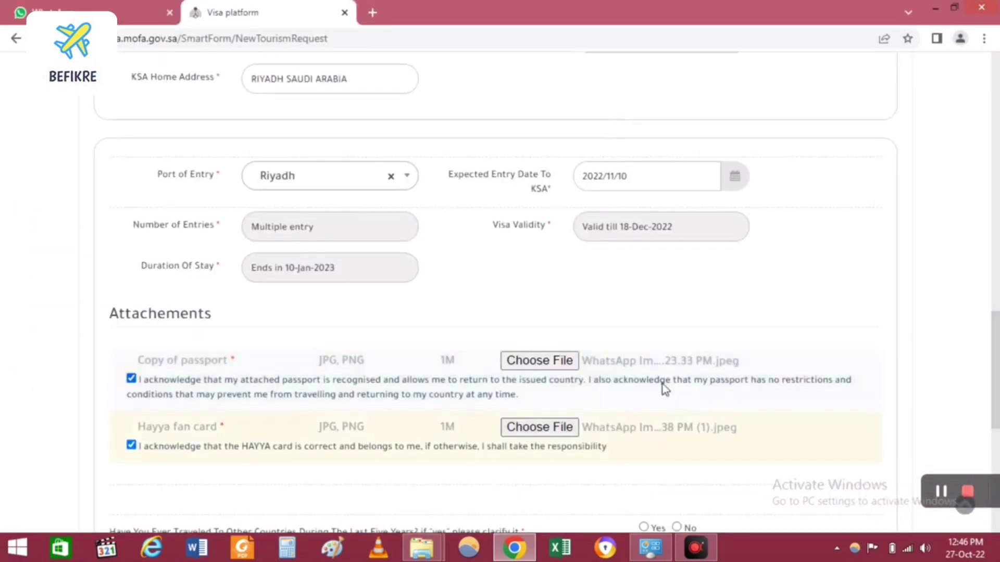
scroll(997, 416, down, 5)
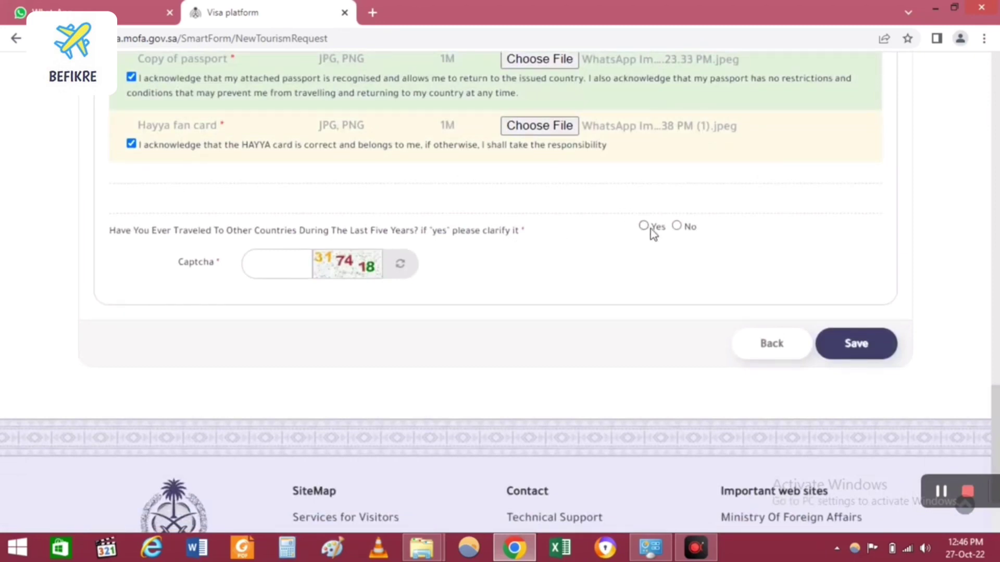
Step: Answer No to travel in the last five years, enter the captcha, and save the request
click(677, 226)
click(296, 262)
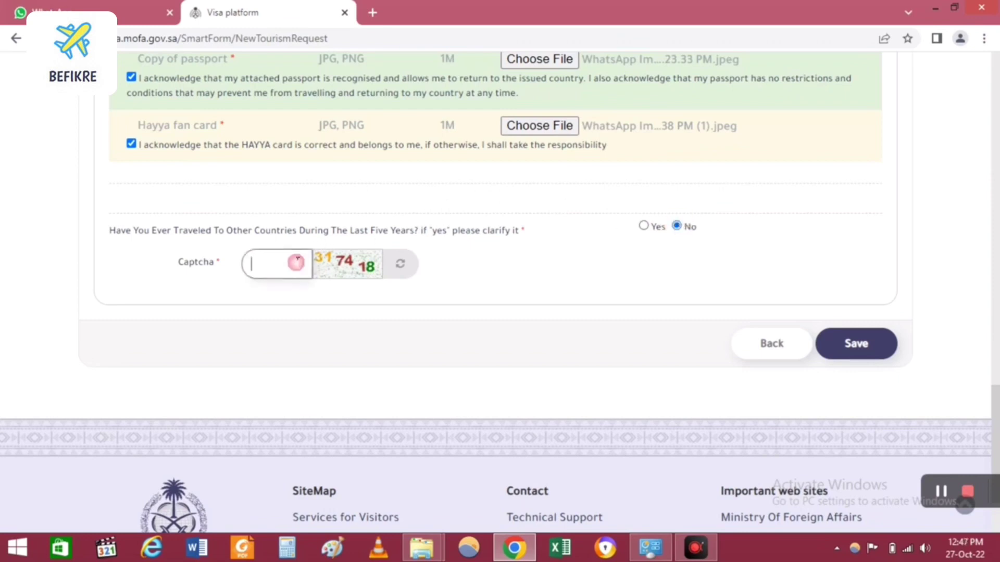
text(317418)
click(856, 345)
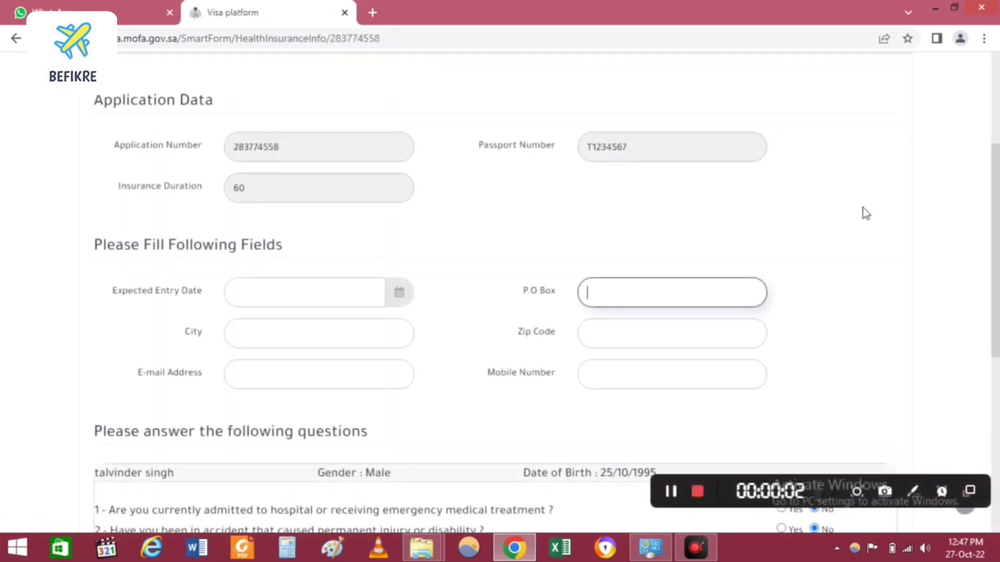
Step: Set the Expected Entry Date to 10 November 2022 in the calendar
click(307, 297)
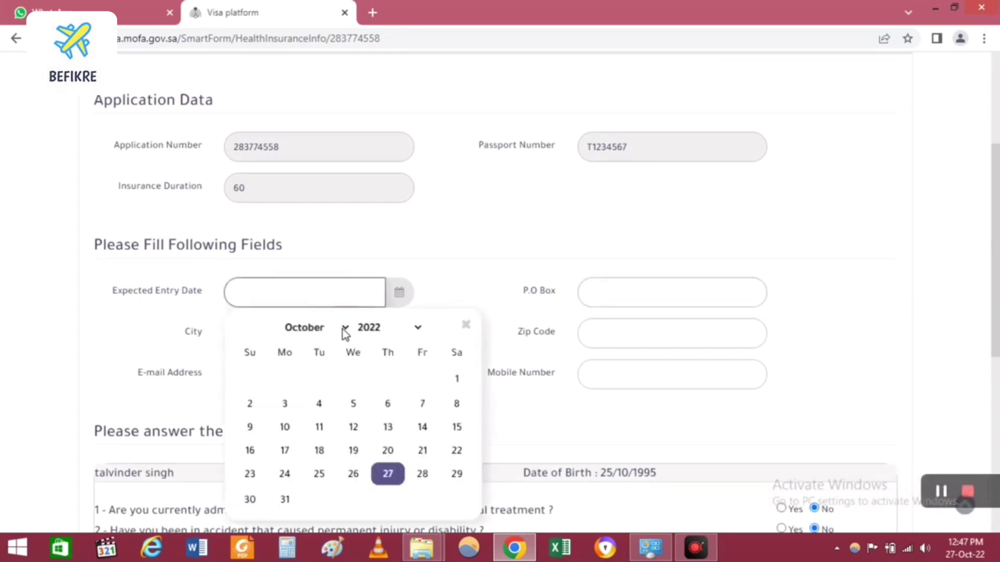
click(343, 329)
click(321, 507)
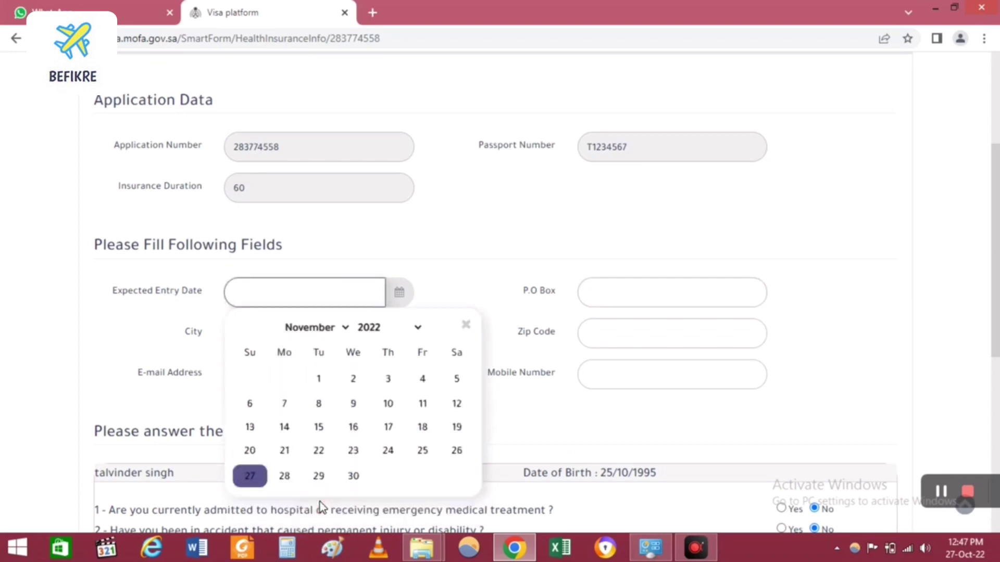
click(388, 405)
Step: Fill in the P.O Box and zip code, and enter DELHI as the city
click(670, 294)
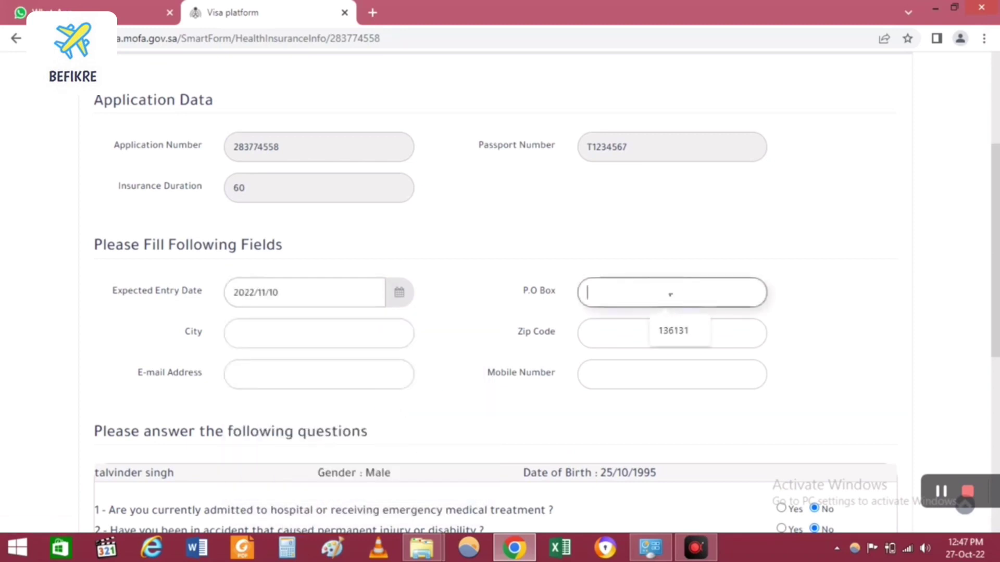
text(111001)
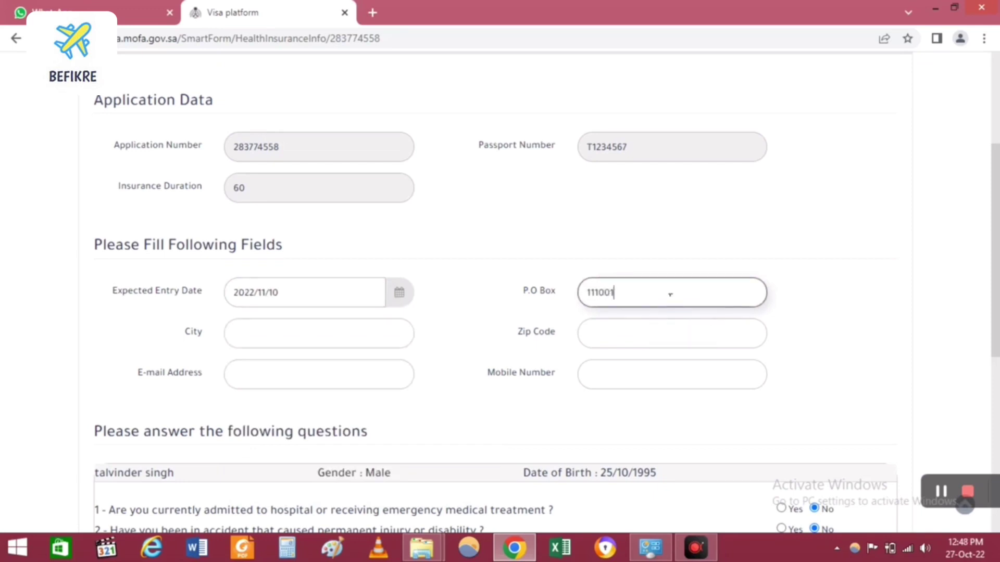
click(654, 331)
text(1100)
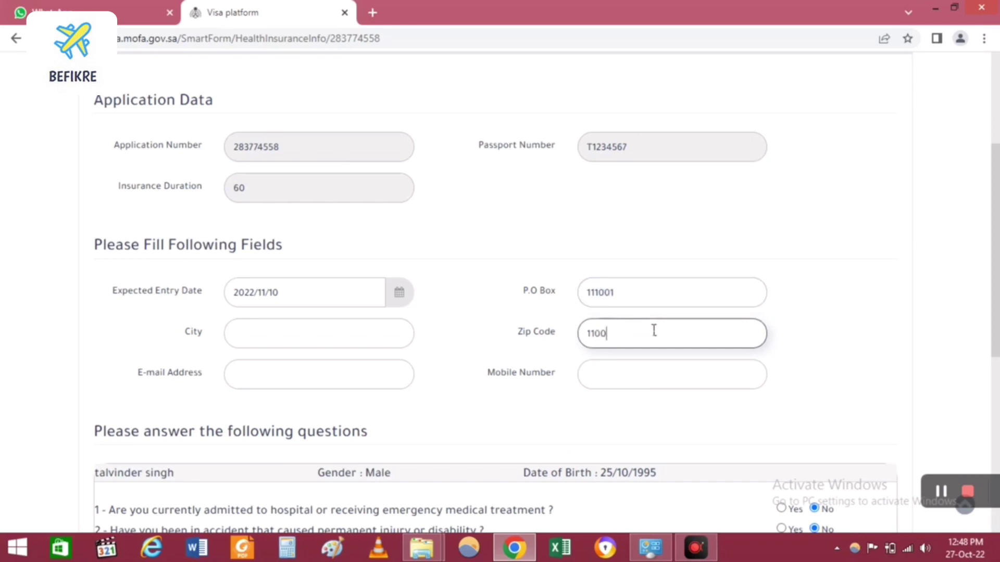
text(10)
click(366, 332)
text(DELHI)
Step: Enter the applicant's e-mail address and mobile number, then save the health insurance details
click(298, 377)
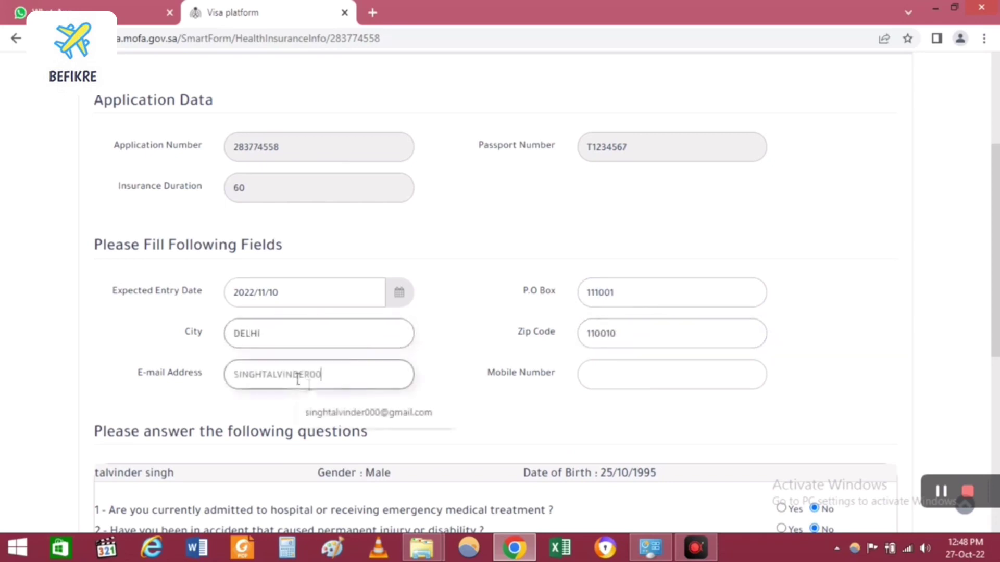
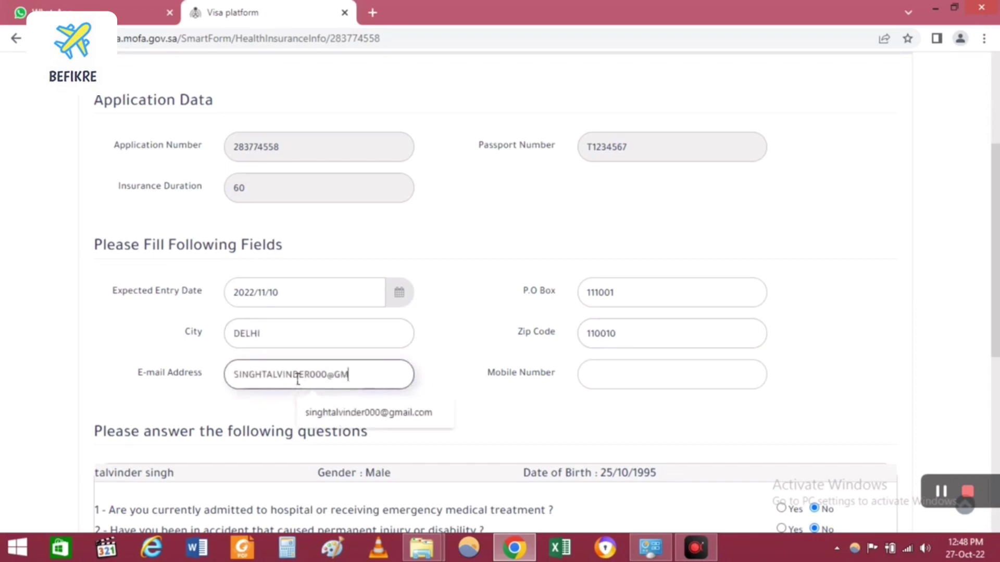
click(607, 376)
text(1234567890)
click(517, 418)
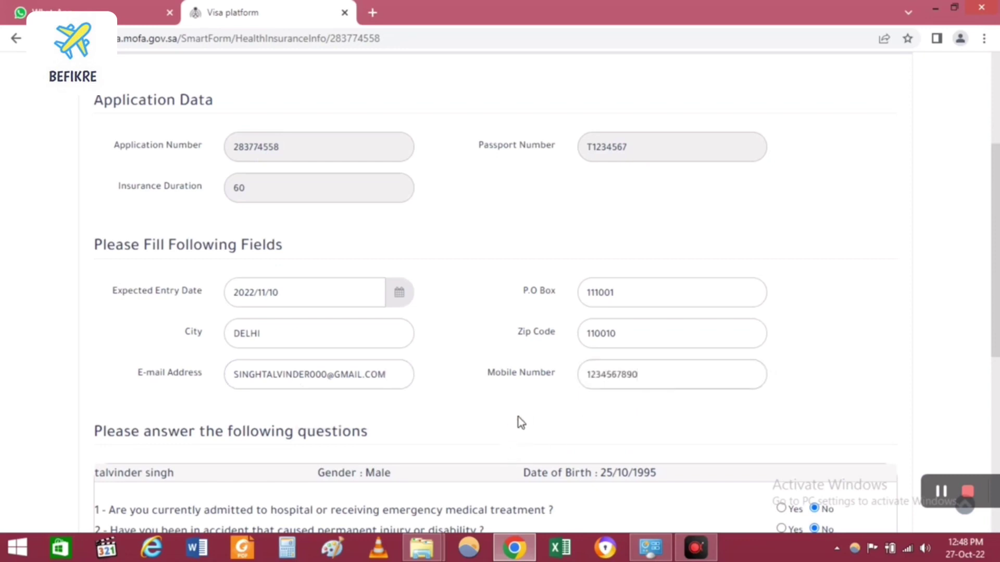
scroll(517, 417, down, 4)
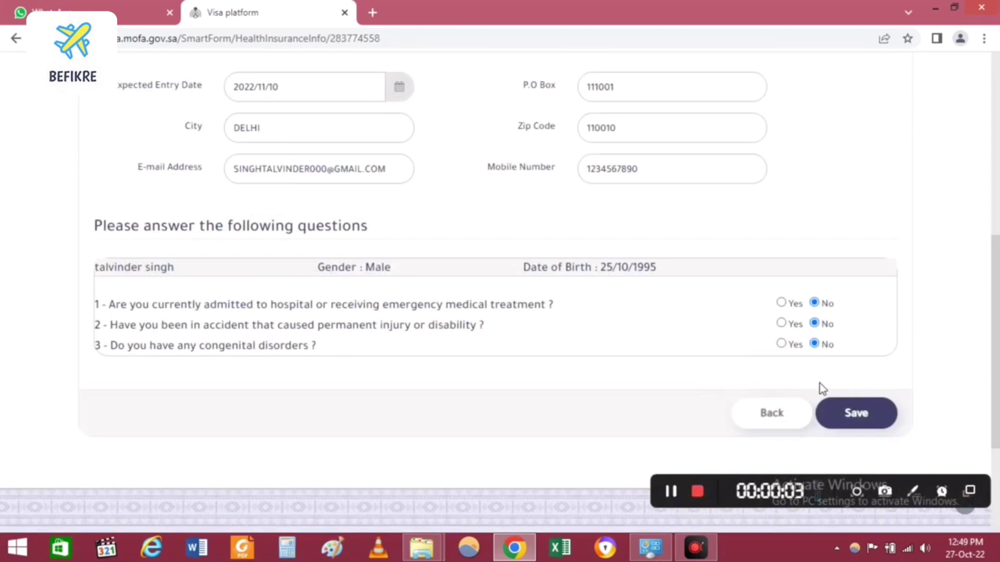
click(855, 423)
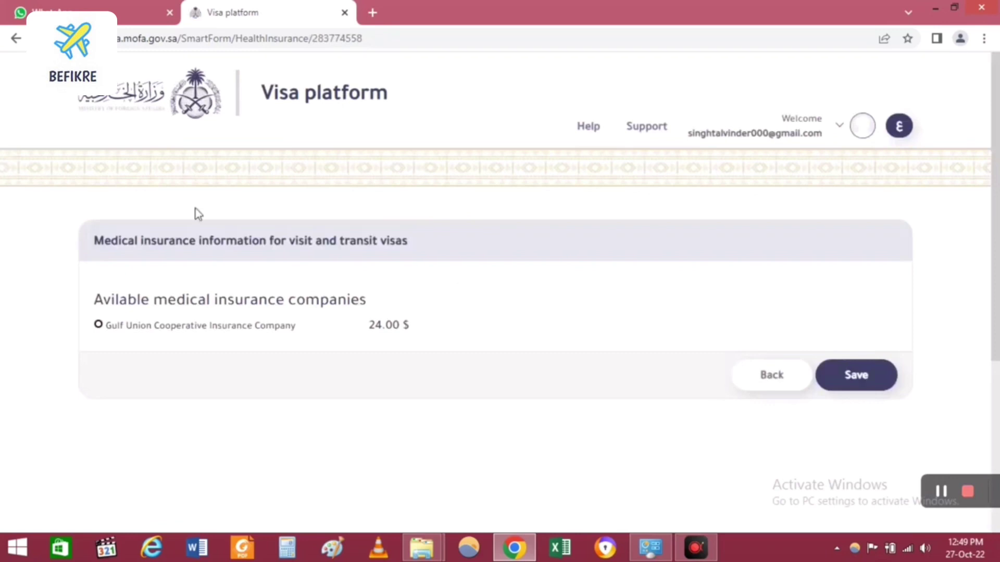
Step: Select Gulf Union Cooperative Insurance Company (24.00 $) as the medical insurer and save
click(98, 326)
click(856, 380)
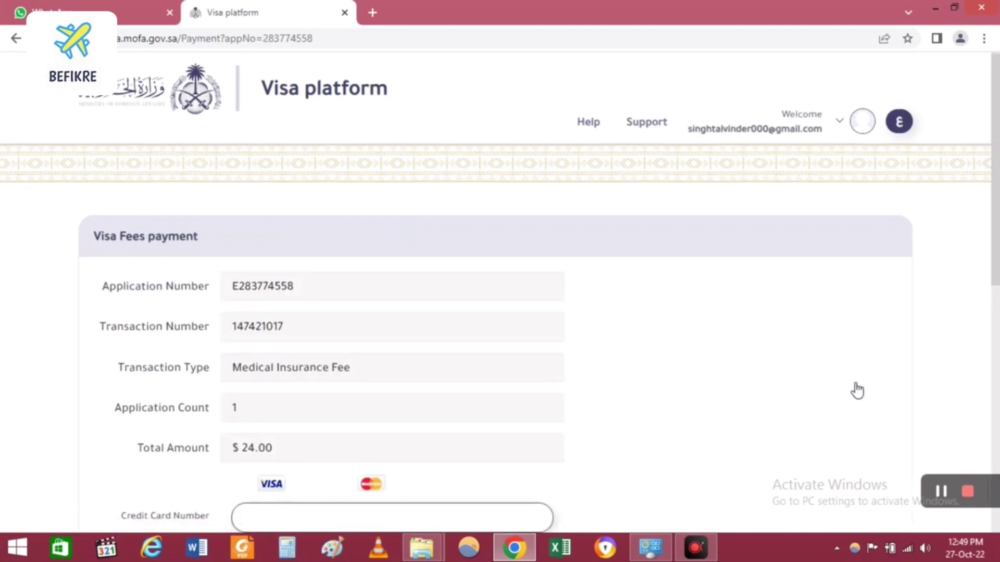
Step: Scroll down the Visa Fees page to the credit card fields and Pay button
scroll(857, 391, down, 4)
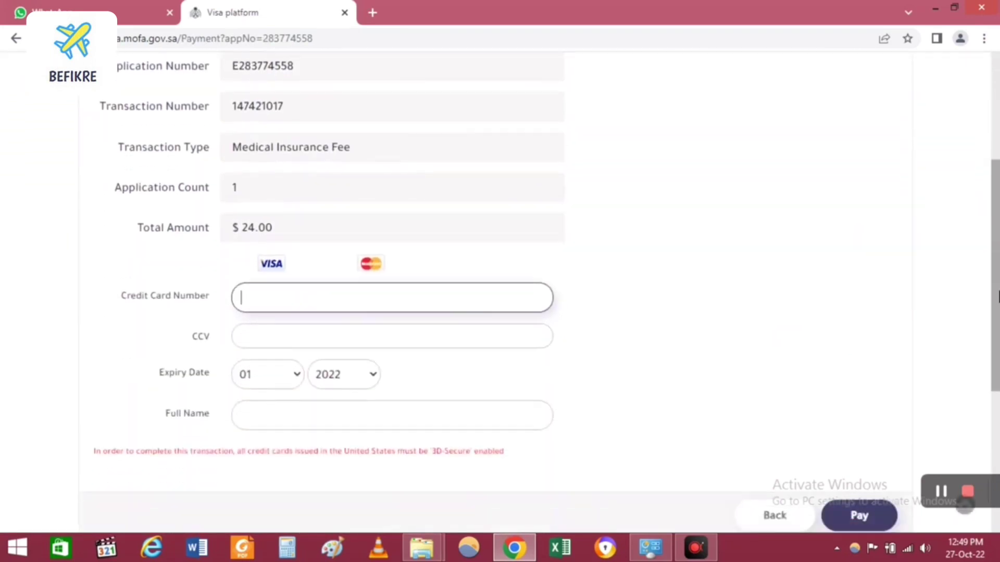
scroll(998, 300, down, 1)
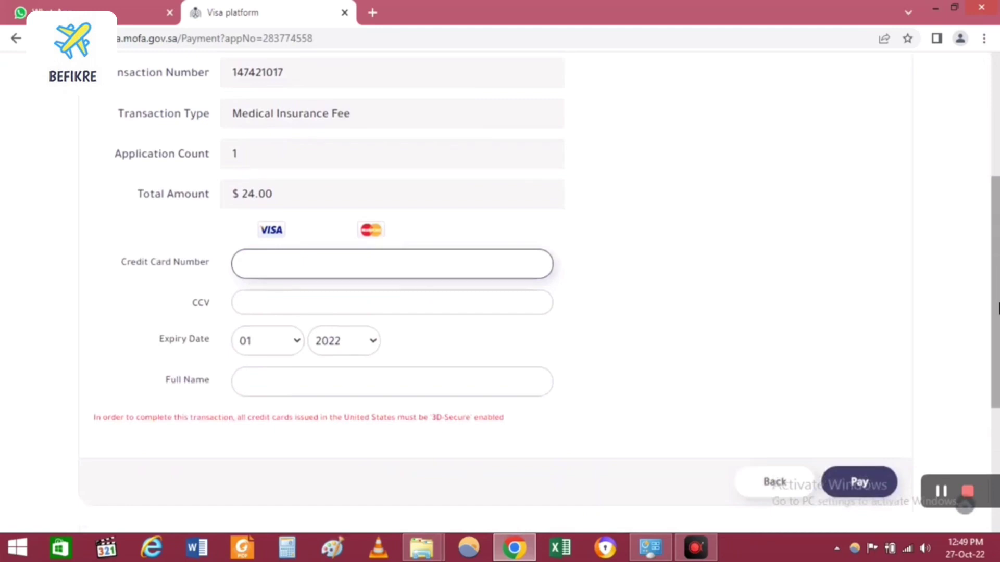